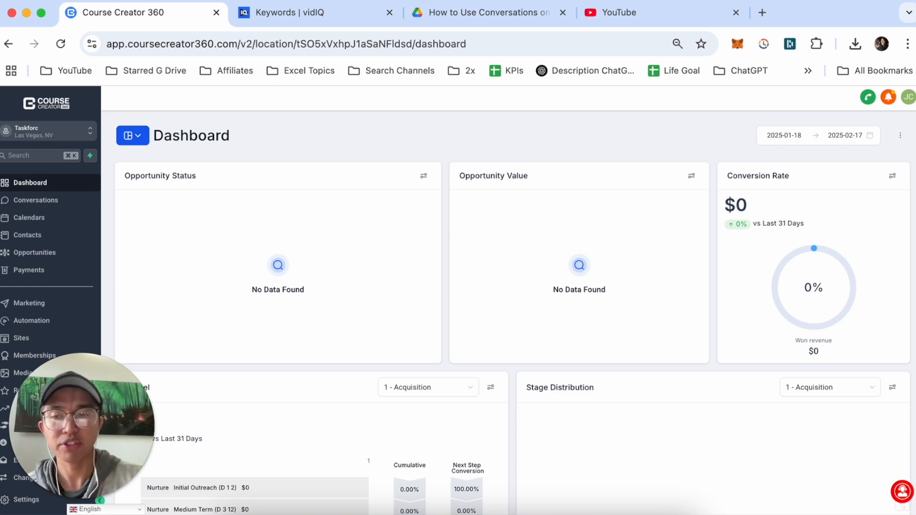
Open the course products list in the Memberships area
left_click_drag(87, 423, 868, 60)
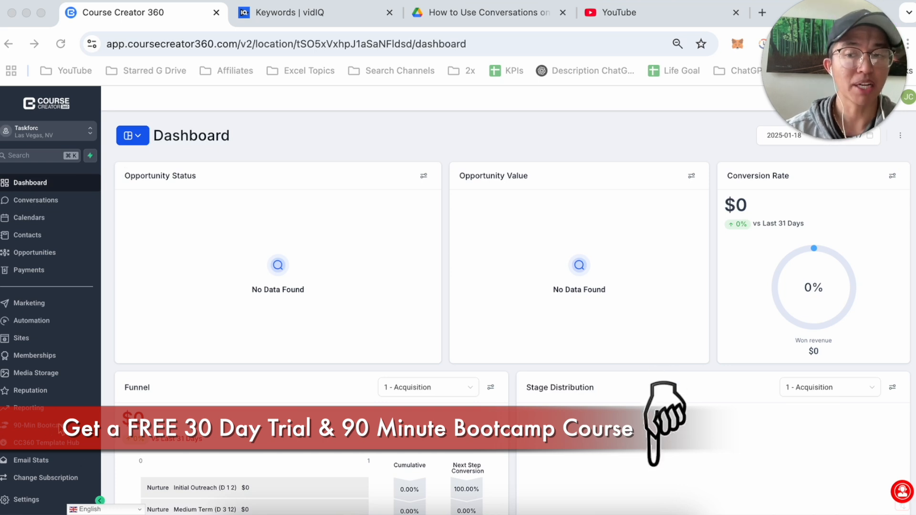
left_click(44, 357)
mouse_move(250, 125)
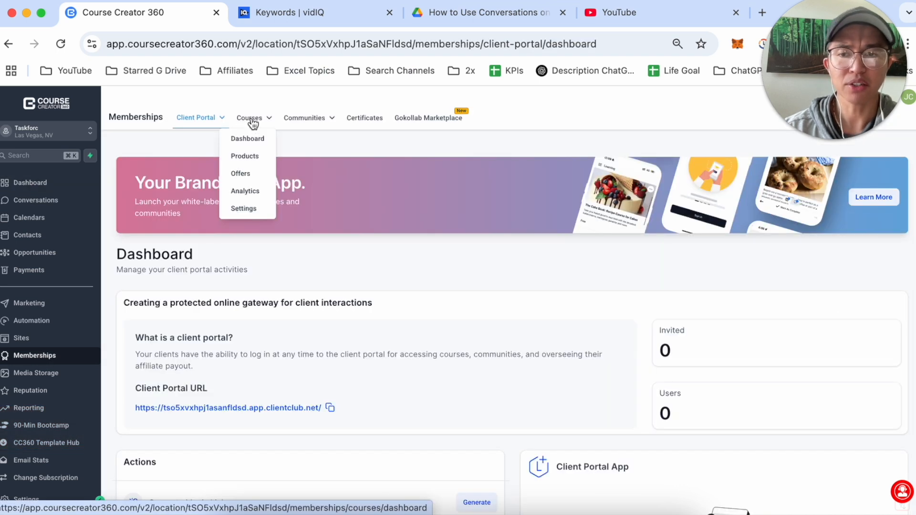
left_click(251, 160)
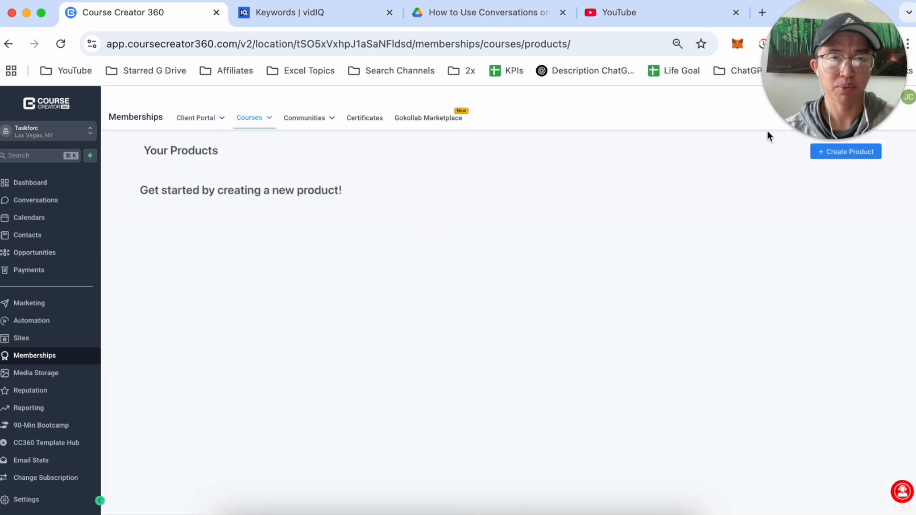
Create a product from scratch with the "Build your own" template and name it "Course Creator 360 masterclass"
left_click_drag(835, 107, 838, 256)
left_click(836, 158)
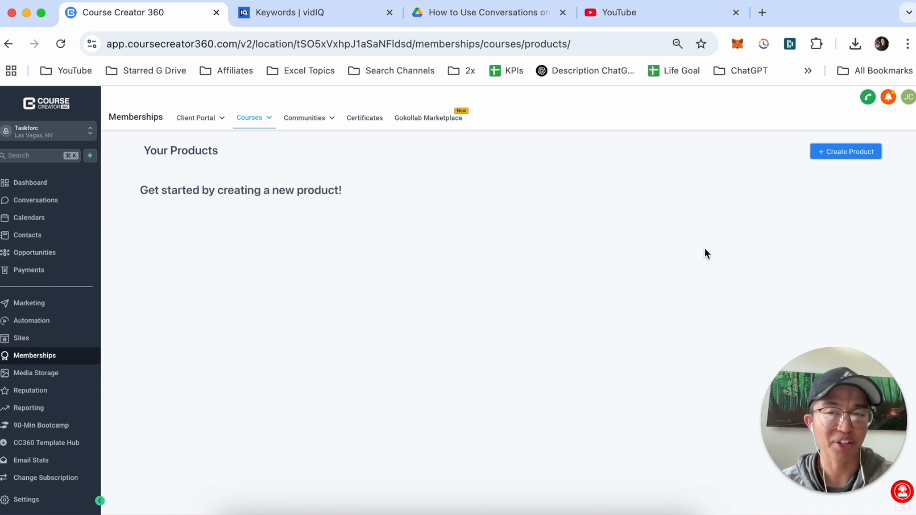
left_click(838, 155)
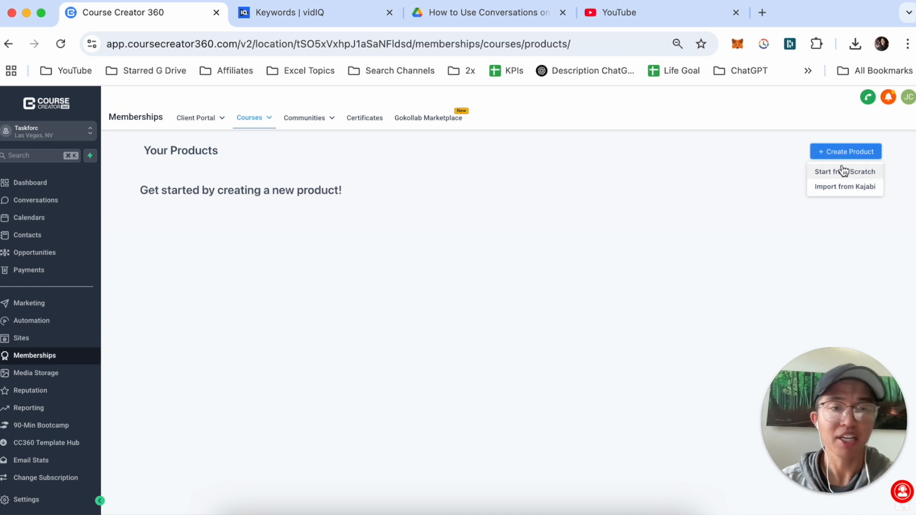
left_click(843, 170)
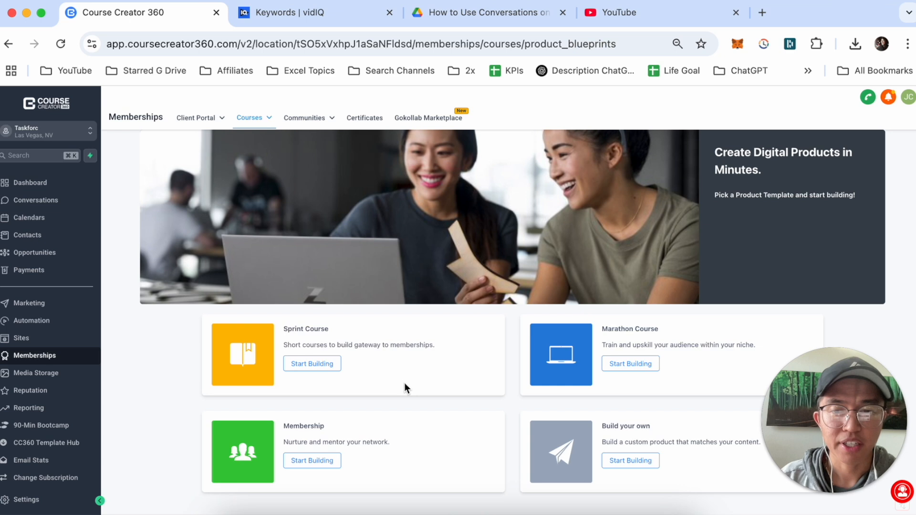
left_click_drag(835, 425, 883, 324)
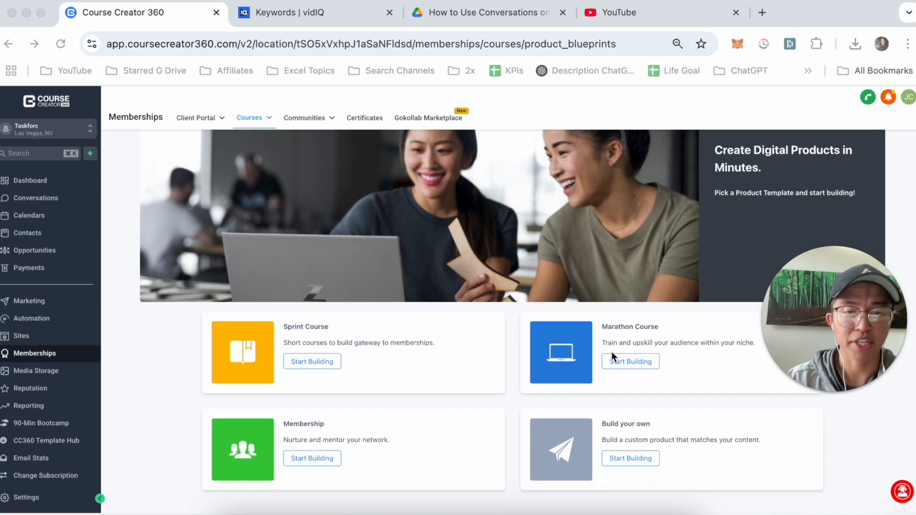
left_click(629, 462)
triple_click(470, 234)
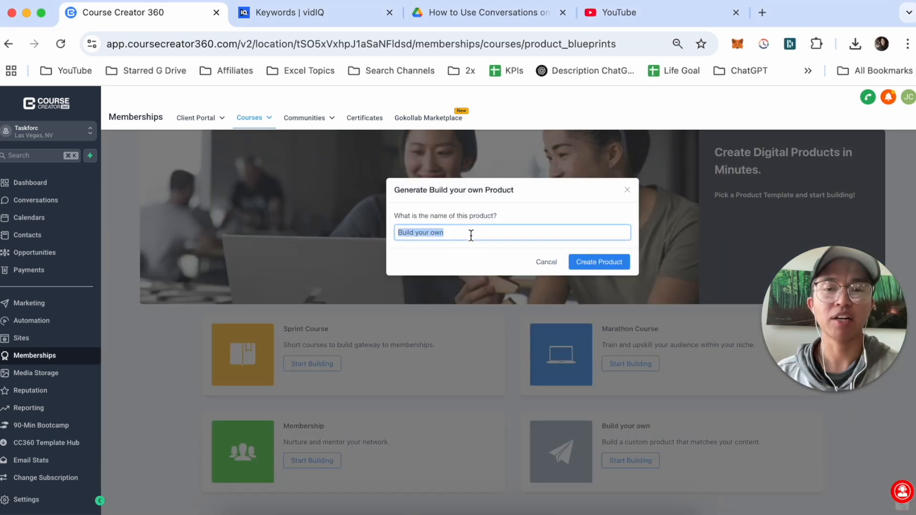
type("Course Creator 360 ")
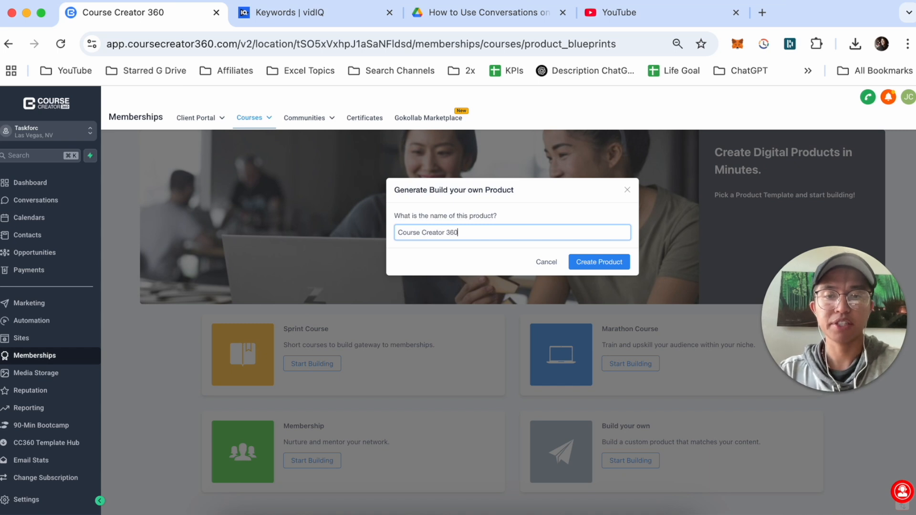
type("masterclass")
left_click(590, 263)
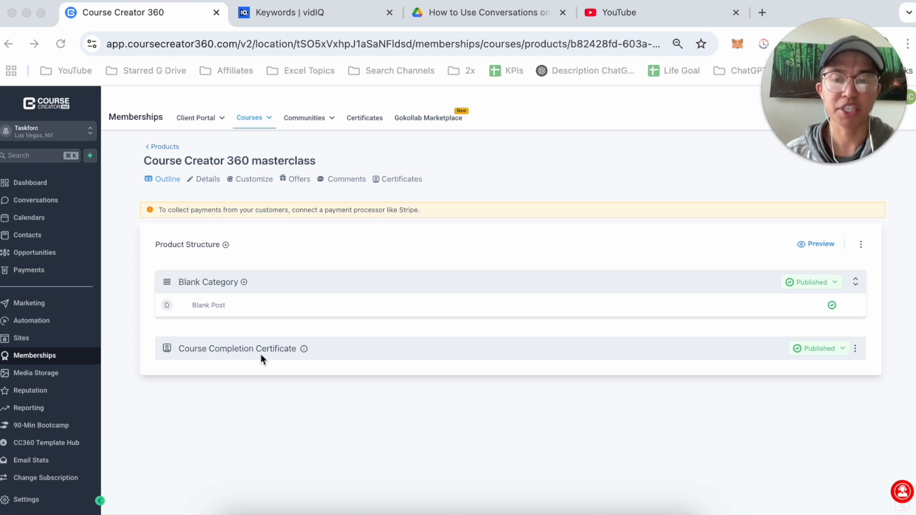
Add the categories "Setting Up Payments", "Capturing Leads" and "Nurturing Leads" to the product structure
left_click(226, 245)
left_click(225, 265)
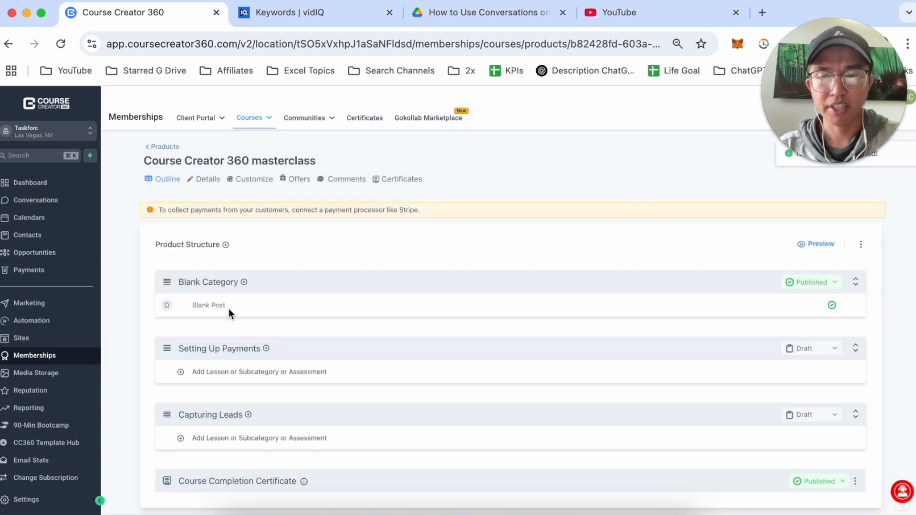
left_click(226, 245)
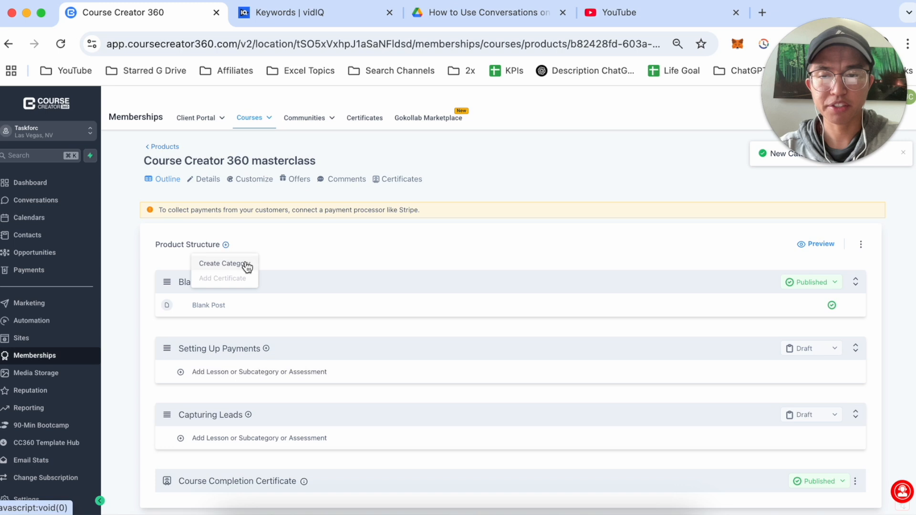
left_click(244, 265)
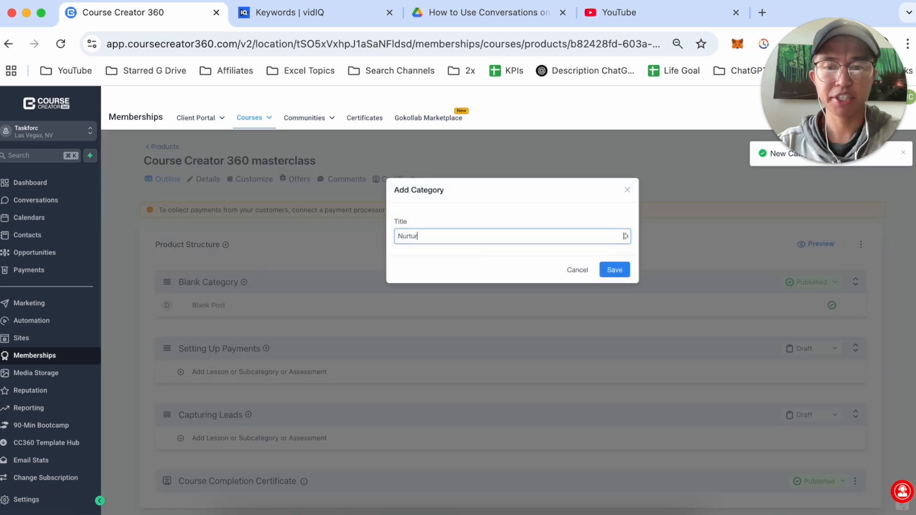
type("Nurturing Leads")
left_click(615, 270)
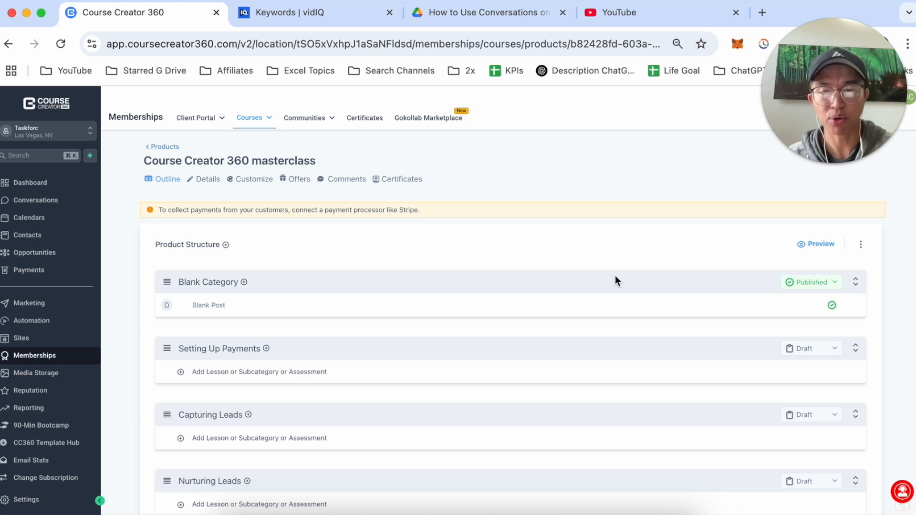
Rename the Blank Category as "Product Delivery", save it and return to the product outline
scroll(348, 336, "down", 2)
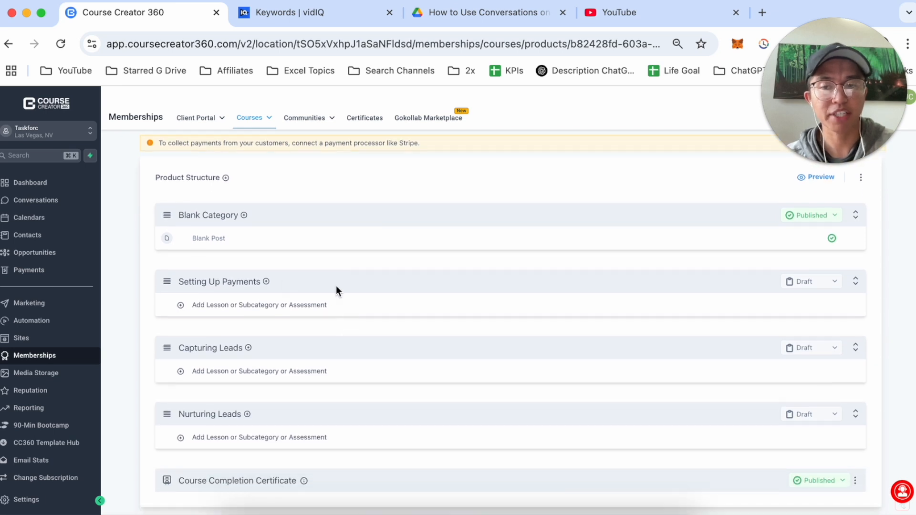
left_click(209, 216)
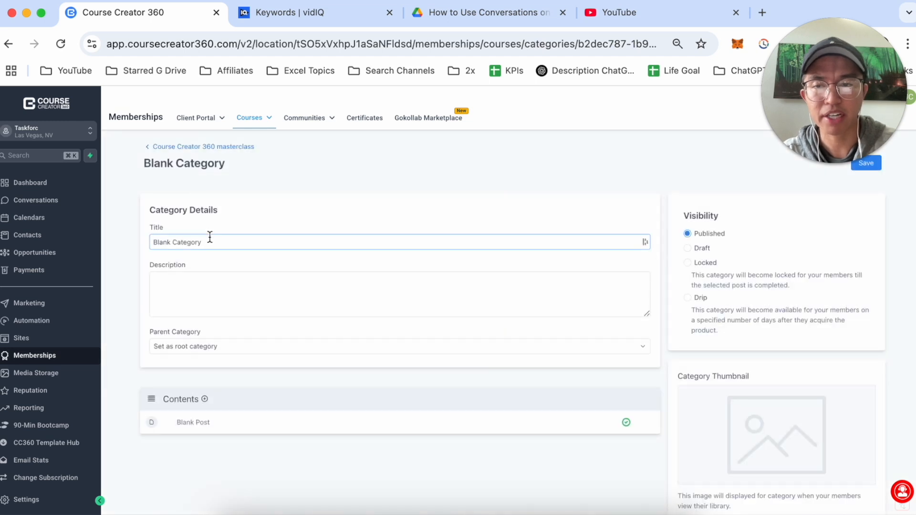
triple_click(210, 237)
type("Product Delivery")
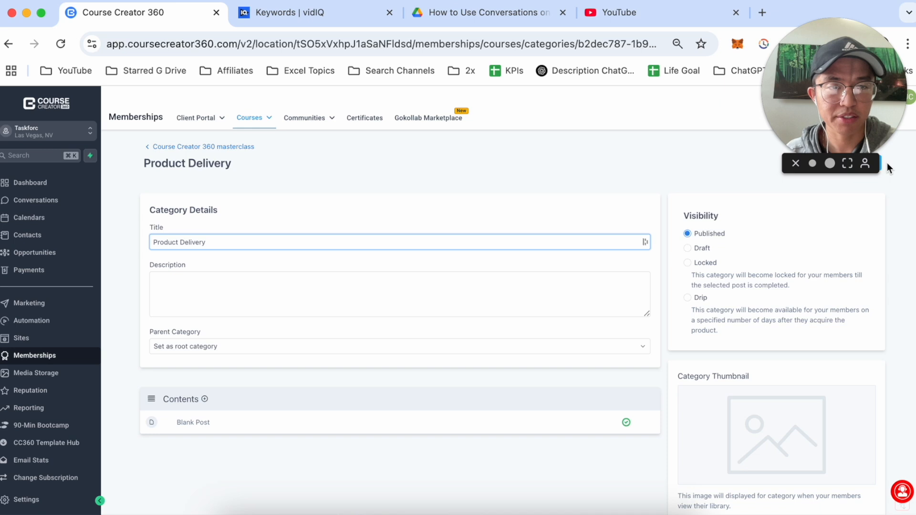
left_click(168, 148)
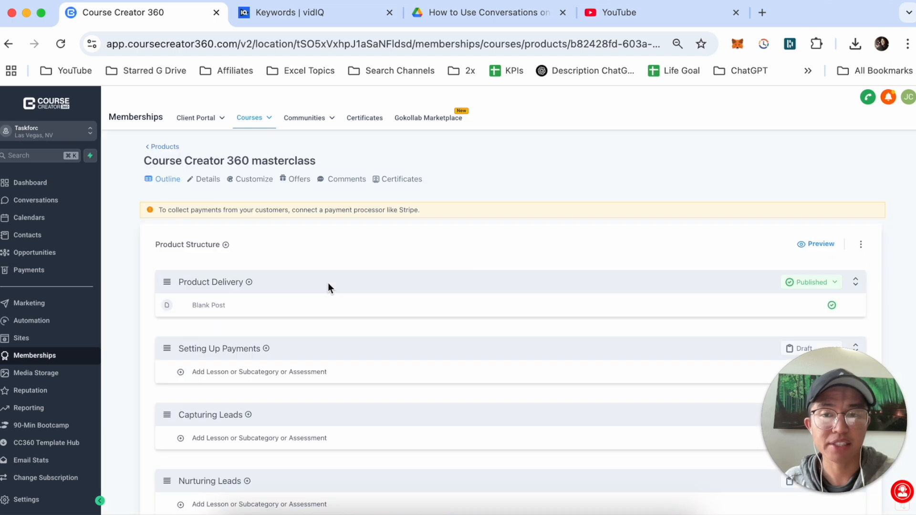
Move the Product Delivery category below Nurturing Leads so it is the last category in the product structure
scroll(262, 271, "down", 1)
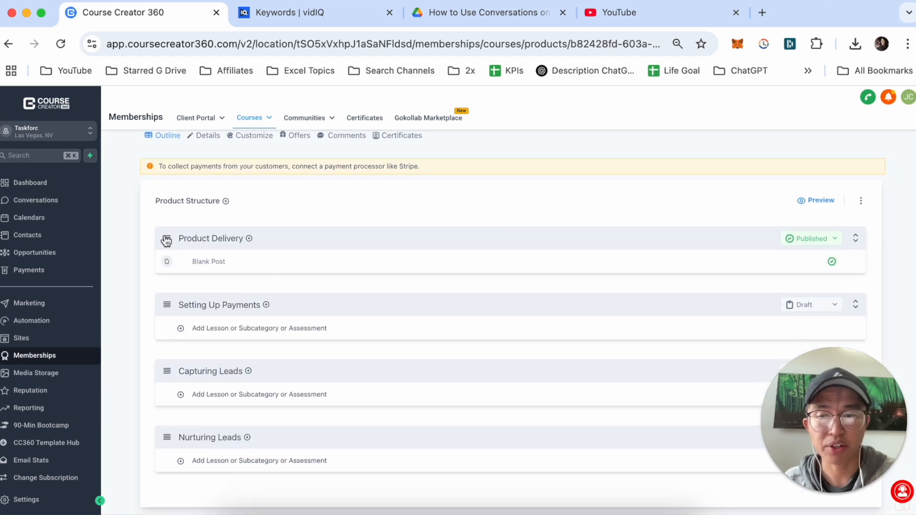
left_click_drag(169, 243, 164, 365)
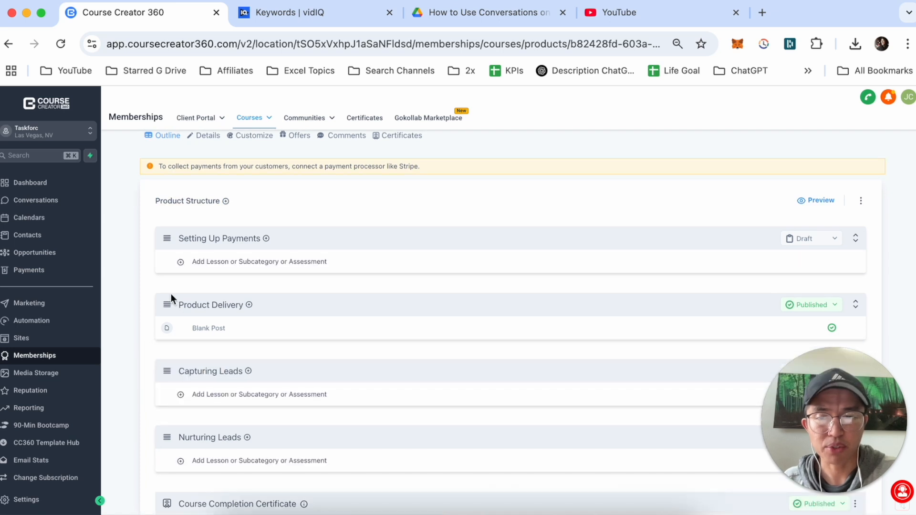
scroll(171, 294, "down", 1)
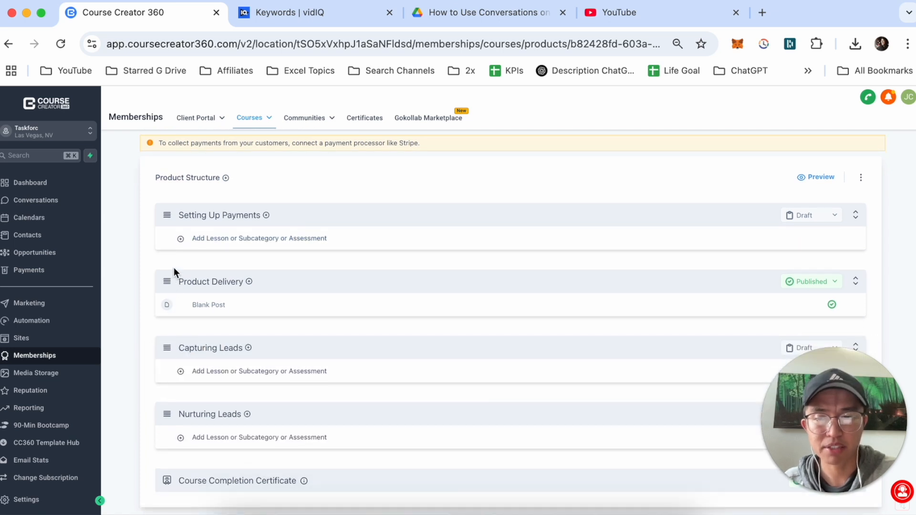
left_click_drag(167, 285, 167, 444)
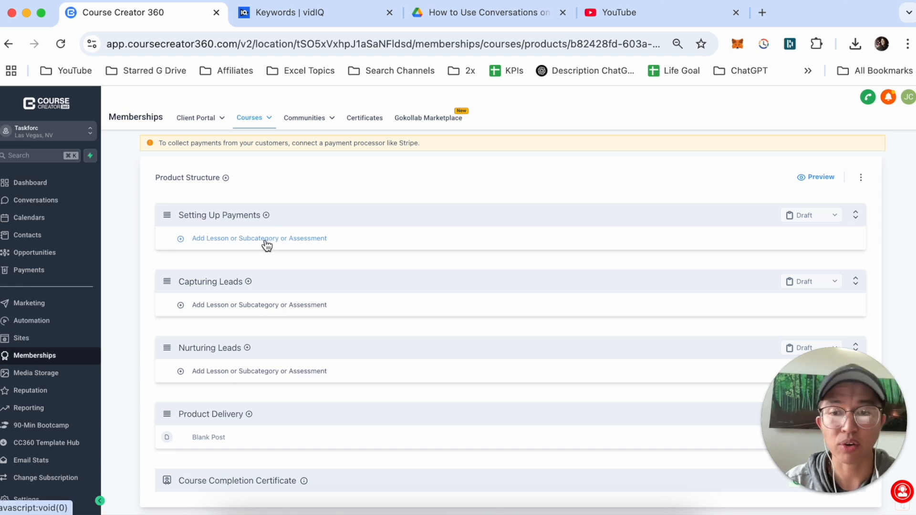
Add a lesson titled "How to use conversations on CC360" to the Setting Up Payments category
left_click(217, 239)
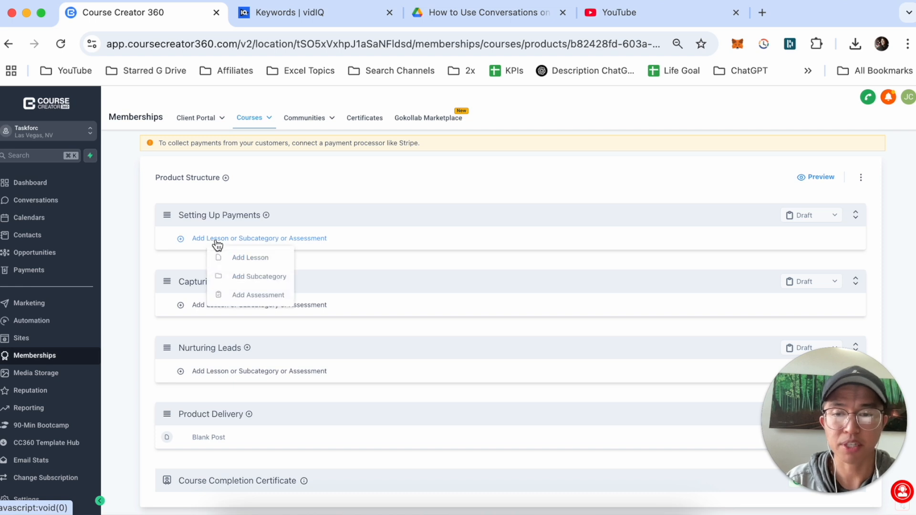
left_click(242, 258)
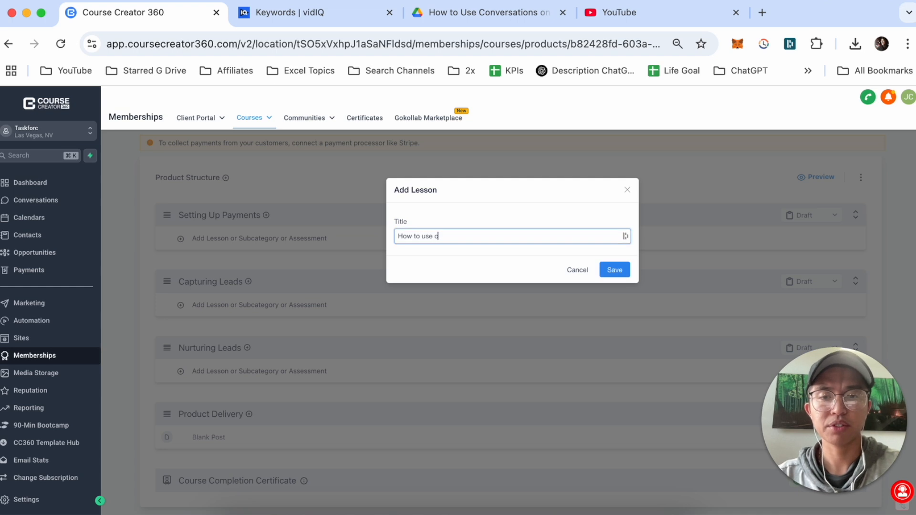
type("How to use conversations on CC360")
left_click(614, 270)
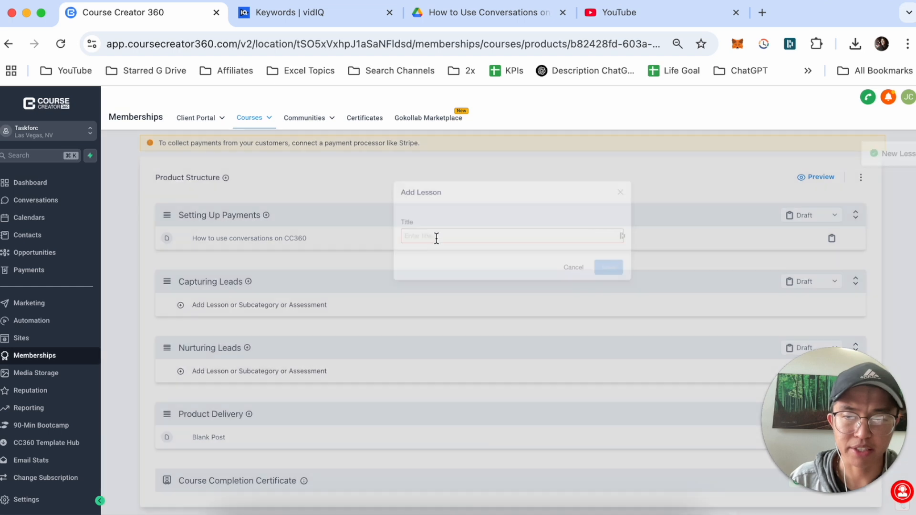
Review the media, post details, visibility, thumbnail and file options of the "How to use conversations on CC360" lesson, and return to the product outline
left_click(267, 245)
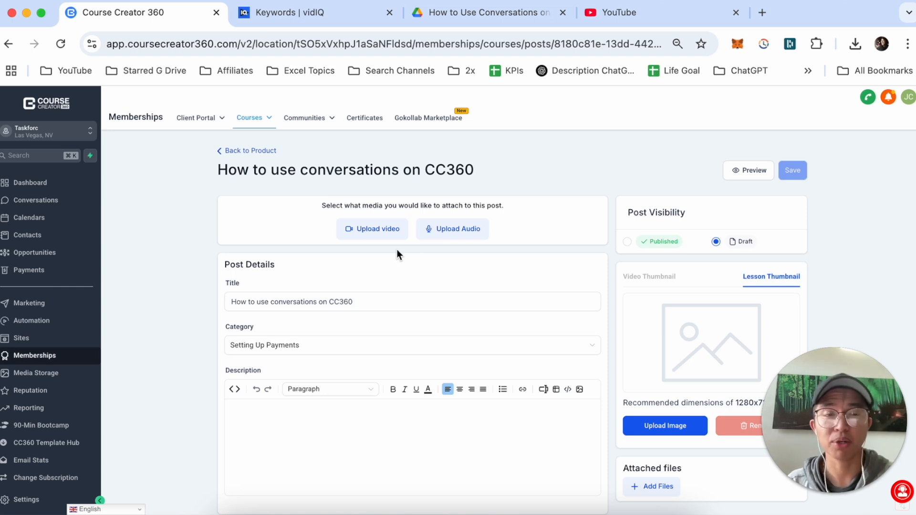
scroll(585, 262, "down", 1)
left_click(585, 262)
left_click(426, 375)
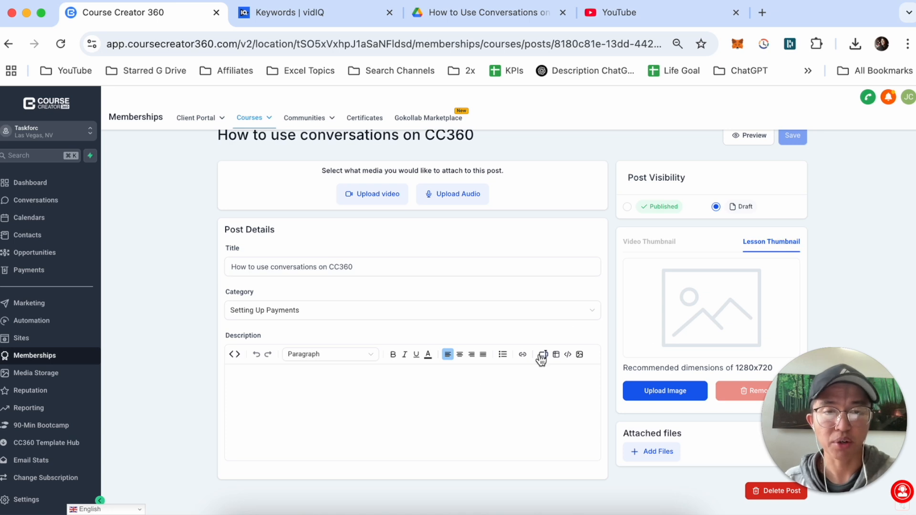
left_click_drag(818, 354, 850, 17)
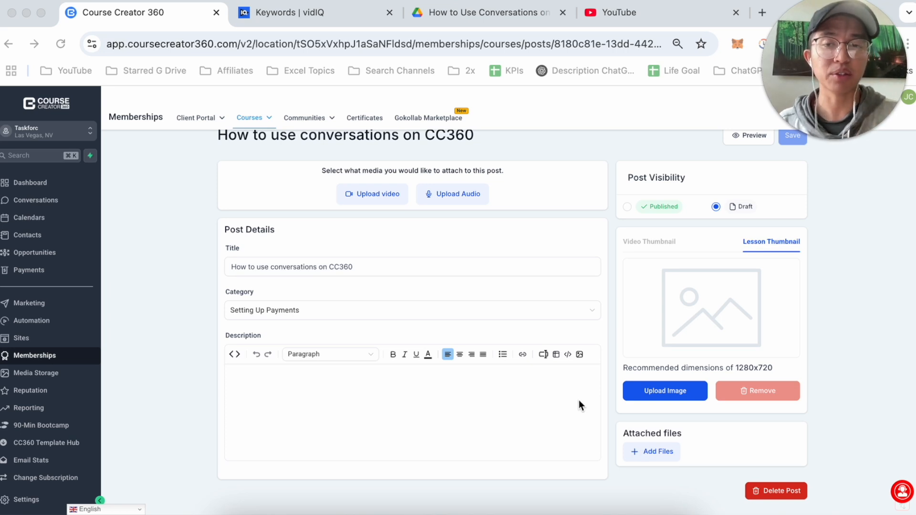
scroll(328, 179, "up", 1)
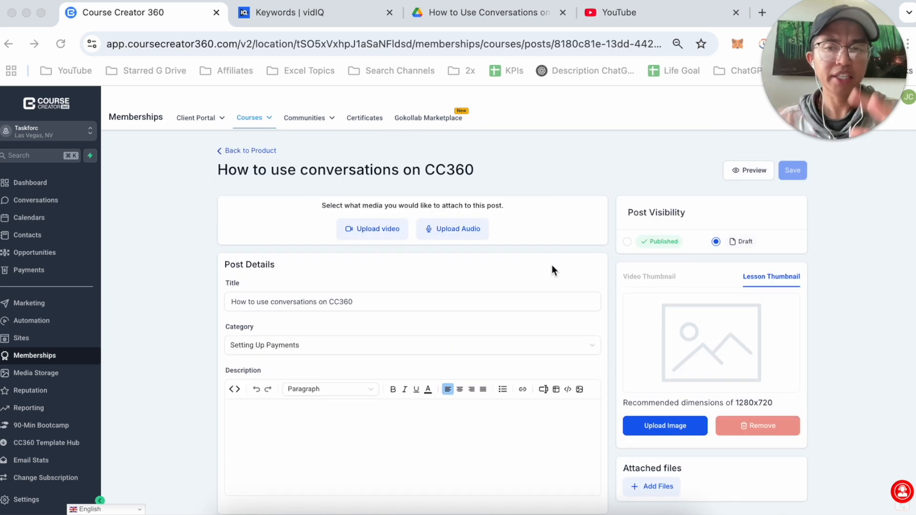
left_click(245, 150)
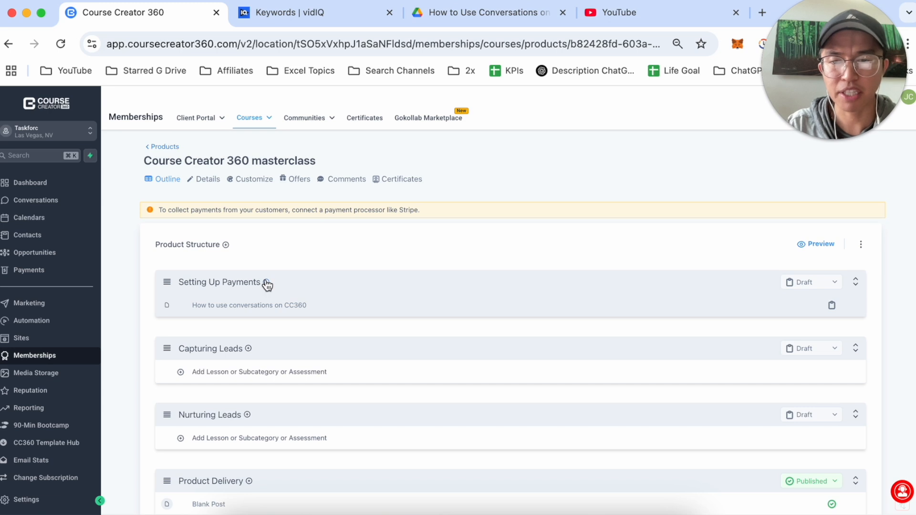
Add an assessment titled "Demo Assessment" of type Assignment to the Setting Up Payments category
left_click(267, 283)
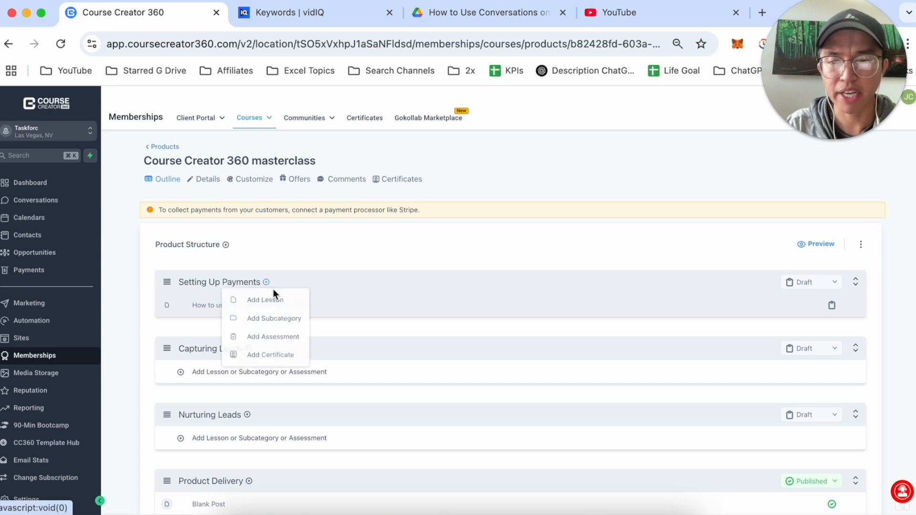
left_click(273, 338)
left_click(468, 241)
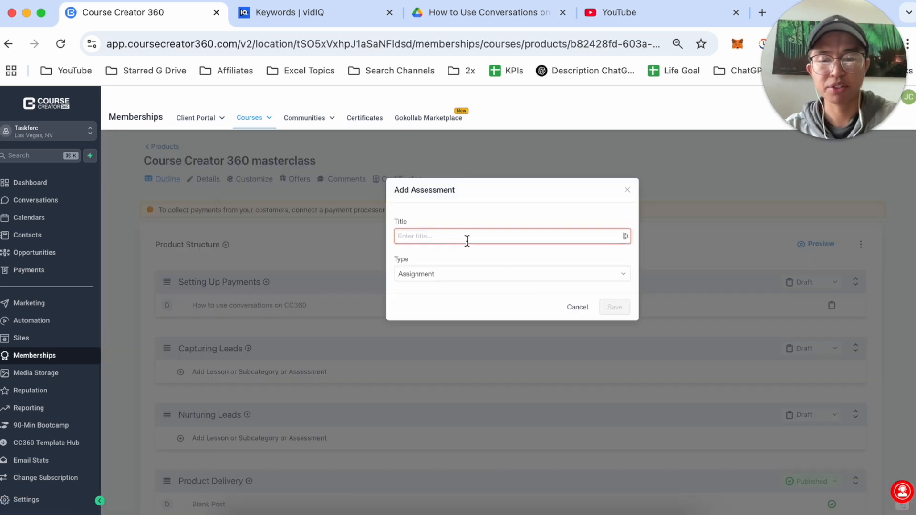
type("Demo Assessment")
left_click(549, 277)
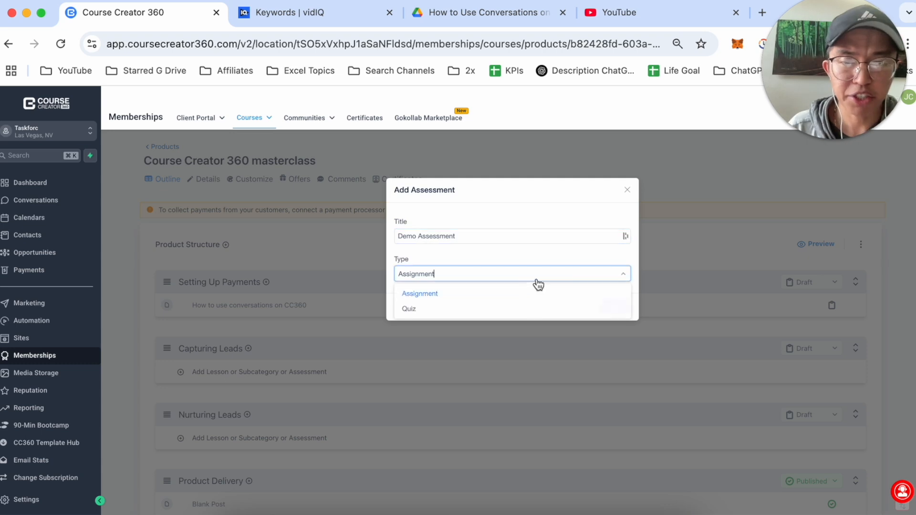
left_click(520, 260)
left_click(614, 307)
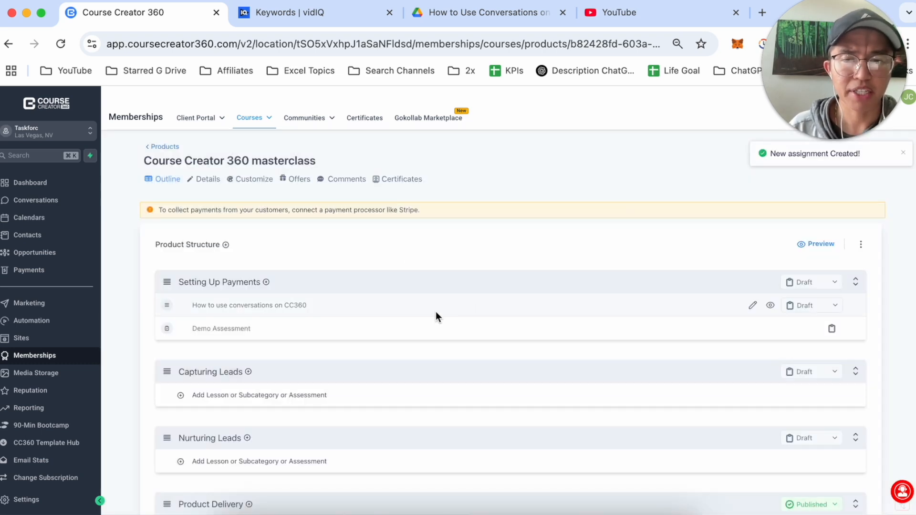
Review the instructions, template upload and confirmation message fields of the Demo Assessment, and return to the product outline
left_click(217, 330)
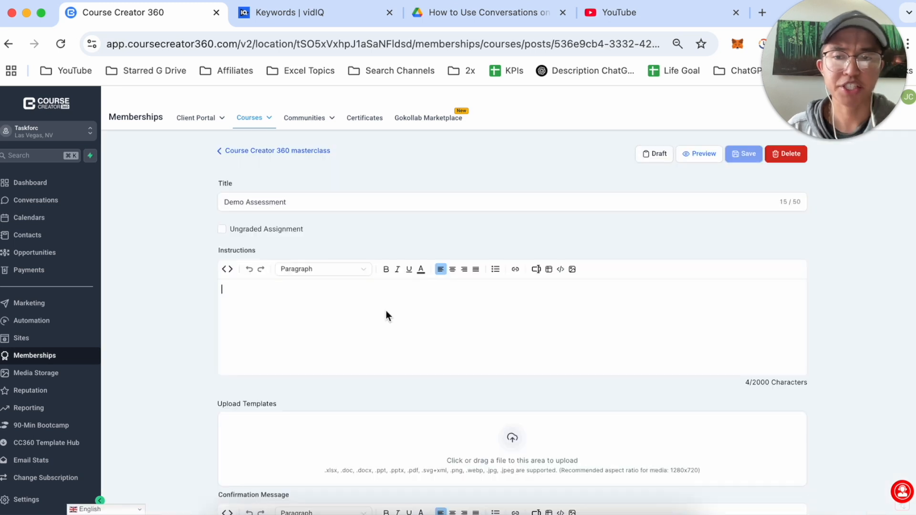
scroll(268, 322, "down", 3)
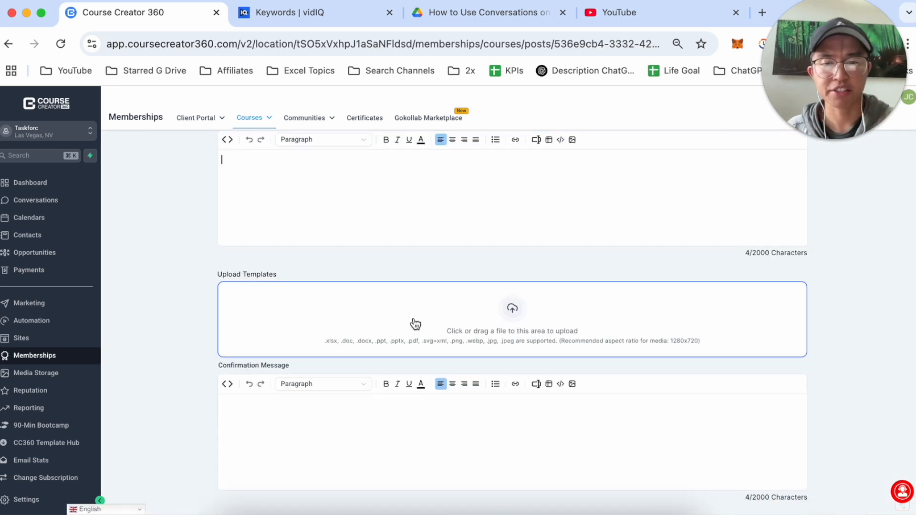
scroll(442, 311, "down", 1)
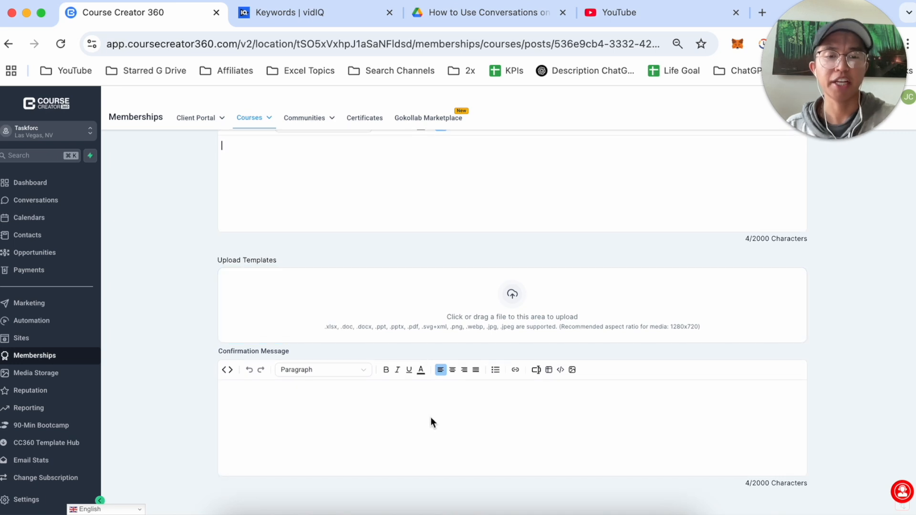
scroll(434, 409, "up", 4)
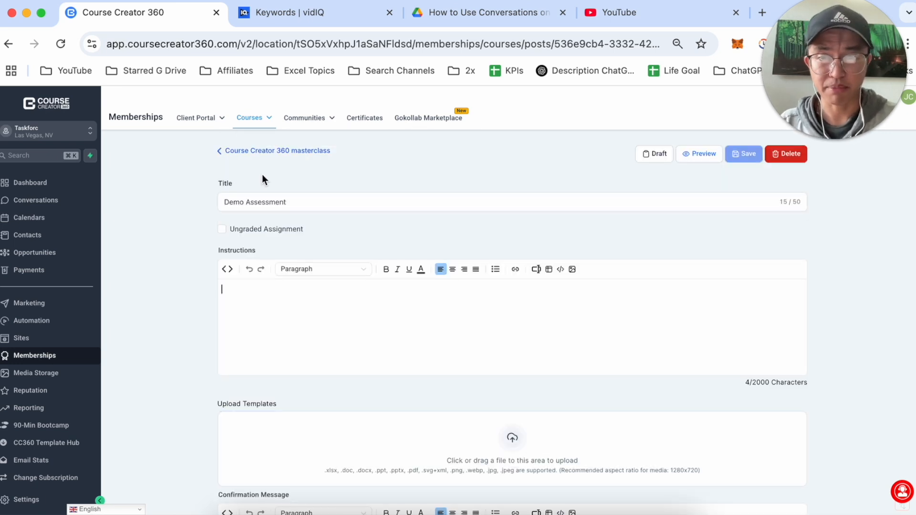
left_click(263, 152)
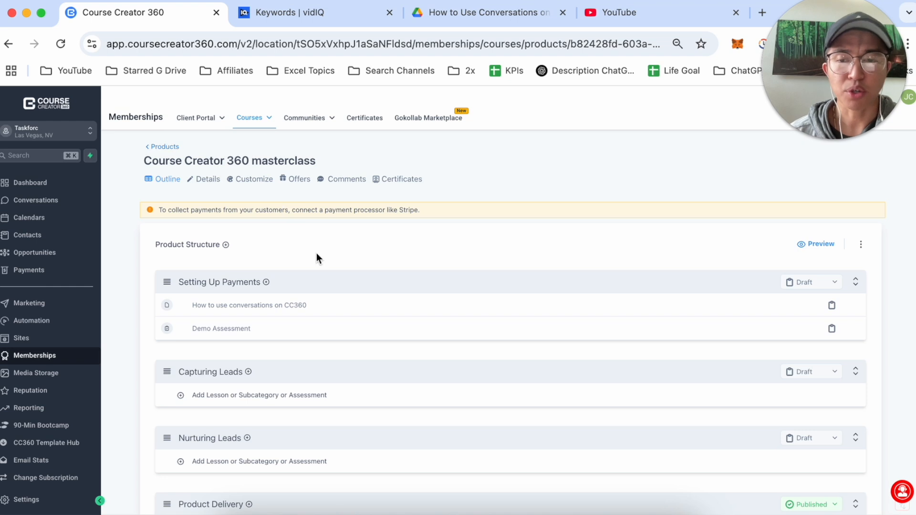
scroll(314, 262, "down", 1)
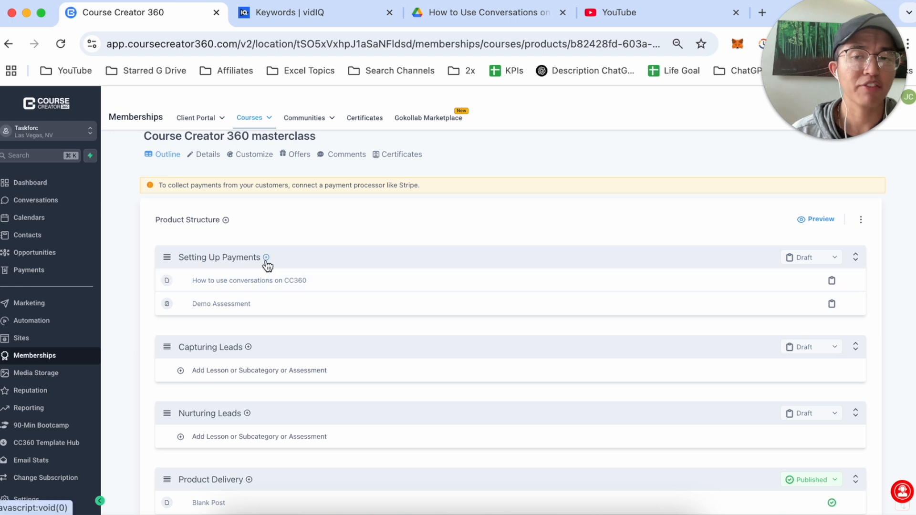
left_click(290, 282)
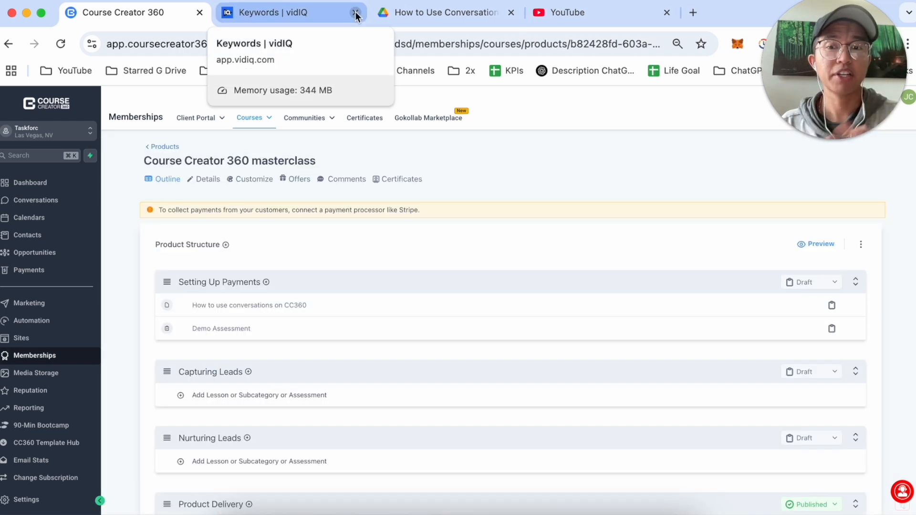
Review the title, description, thumbnail, customization and advanced sections in the Course Creator 360 masterclass product details
left_click(210, 179)
left_click(260, 240)
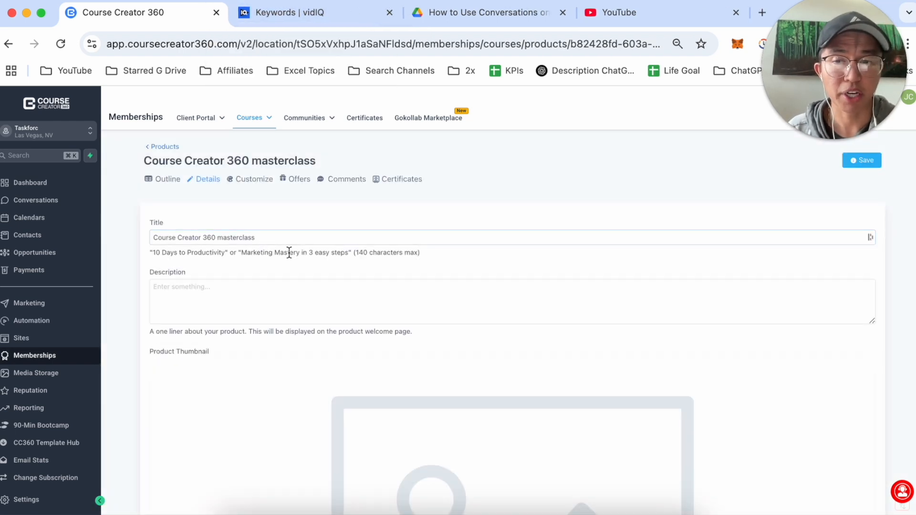
scroll(300, 248, "down", 2)
left_click(326, 222)
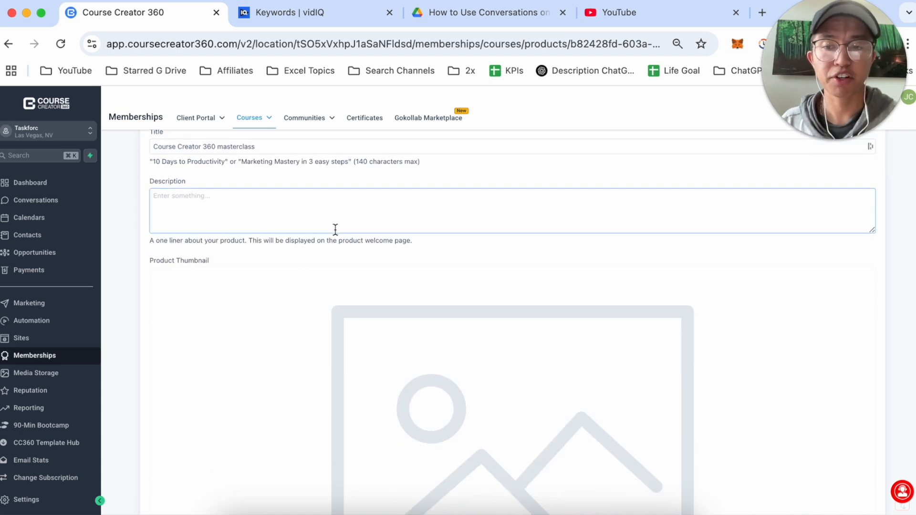
scroll(340, 241, "down", 3)
scroll(400, 243, "up", 1)
scroll(400, 244, "down", 3)
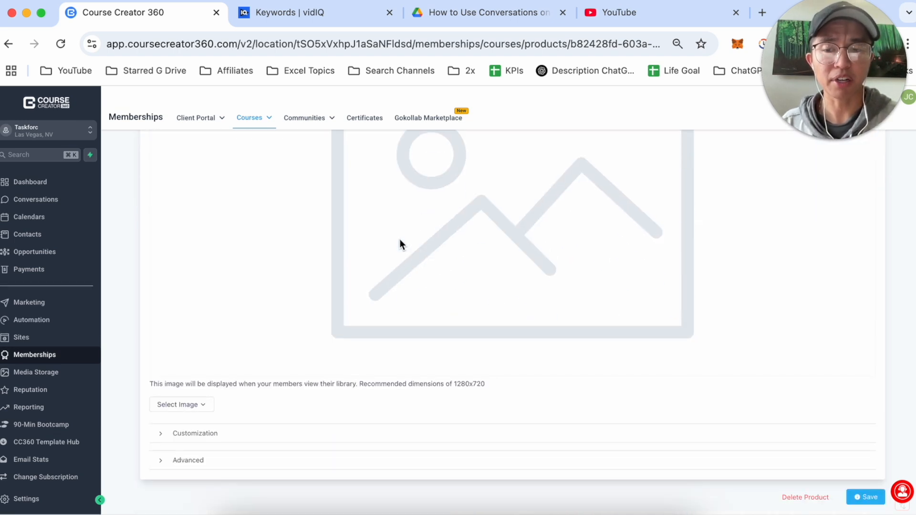
scroll(363, 229, "up", 5)
View the theme choices of the Course Creator 360 masterclass product and open its offers page
left_click(250, 181)
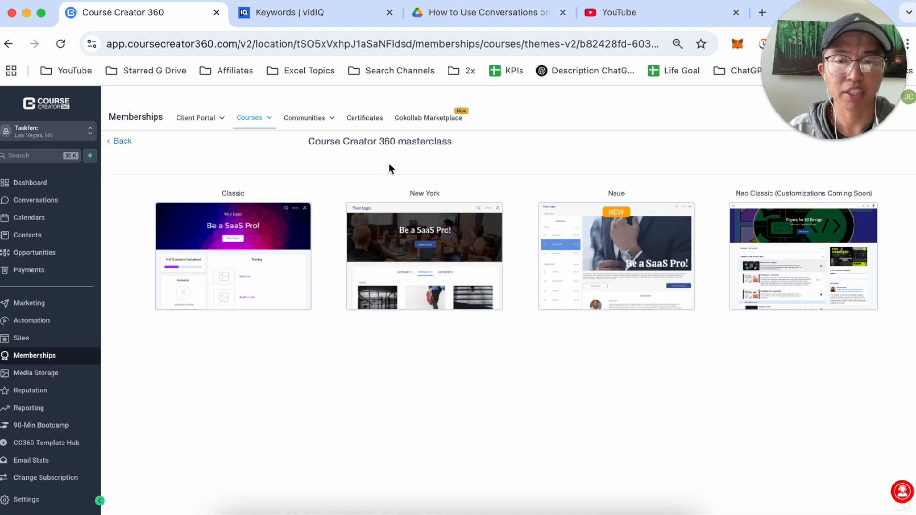
key("super+Left")
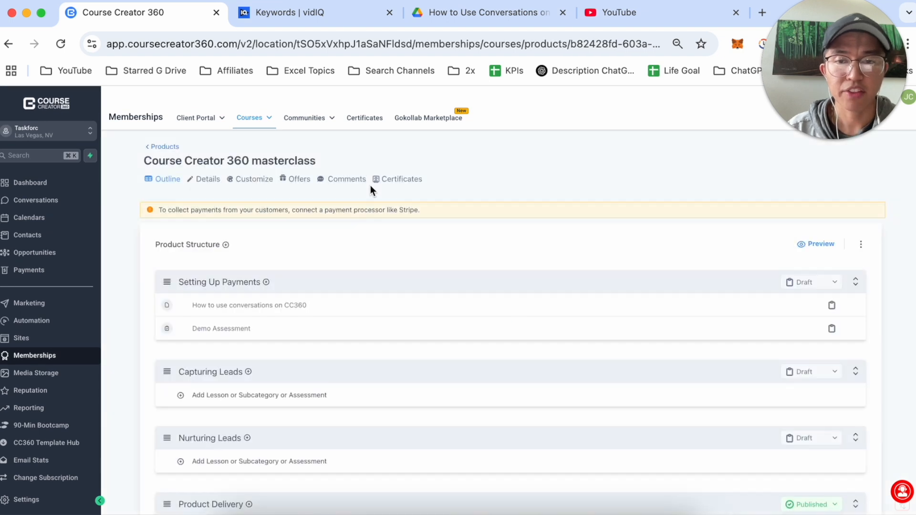
left_click(298, 181)
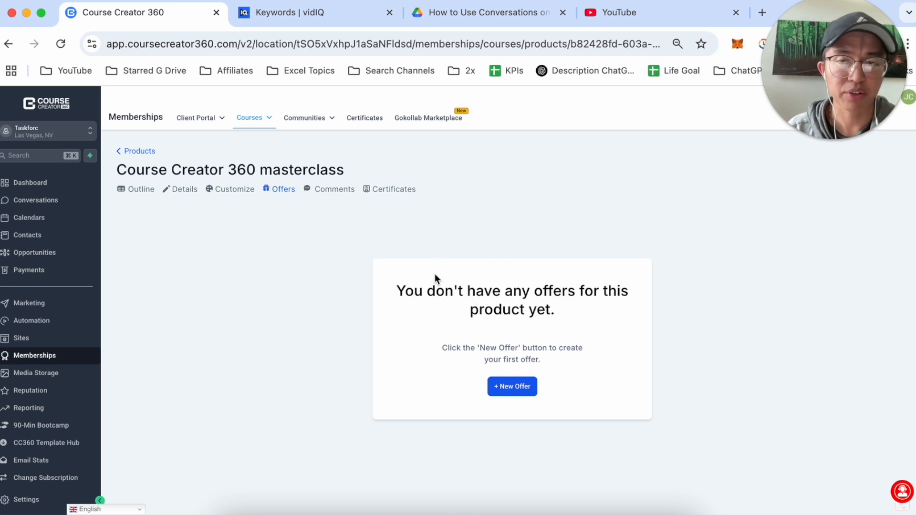
Review the product's comment settings, including the comment visibility options for the Setting Up Payments category
left_click(330, 190)
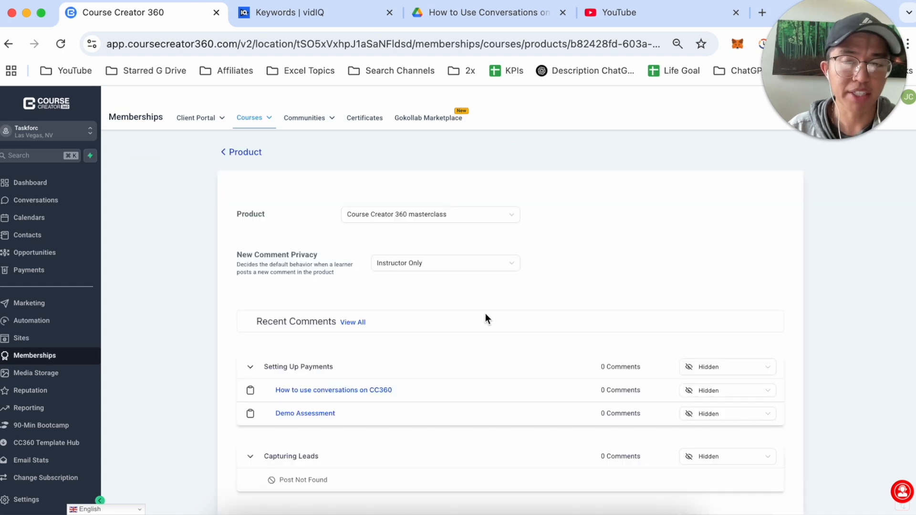
scroll(488, 313, "down", 3)
scroll(536, 312, "up", 2)
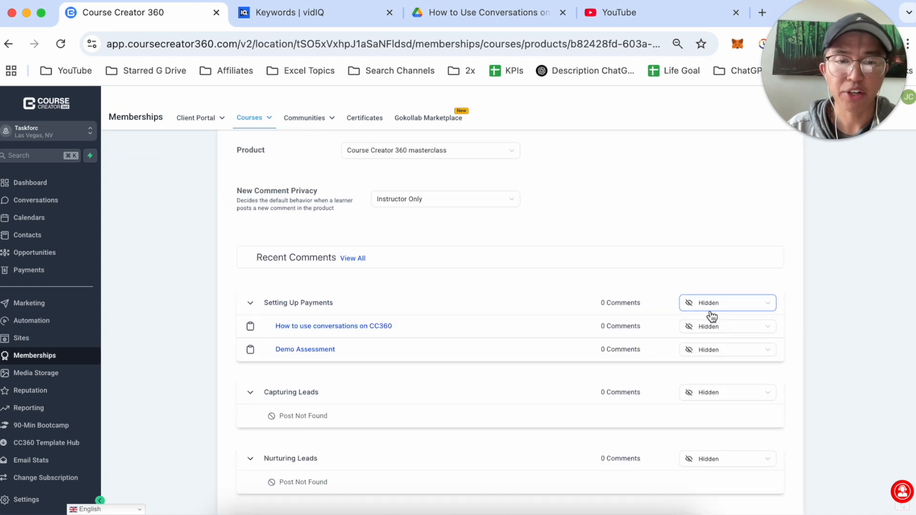
left_click(716, 311)
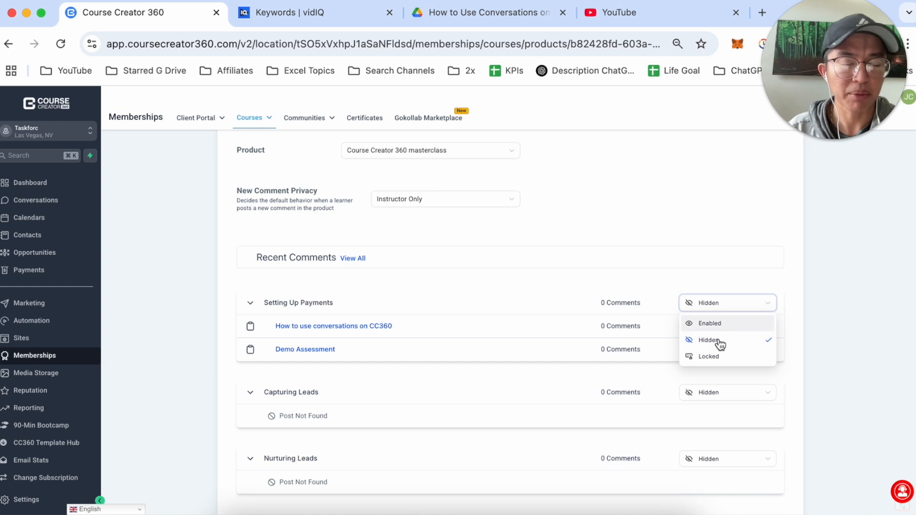
left_click(594, 220)
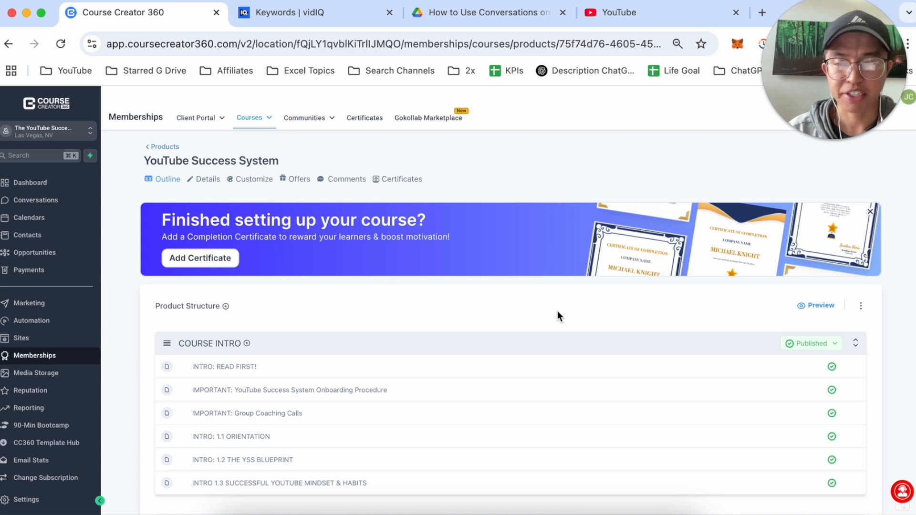
Examine how the YouTube Success System product outline is organized into categories and lessons, from COURSE INTRO through the phases
scroll(558, 313, "down", 2)
scroll(363, 288, "down", 4)
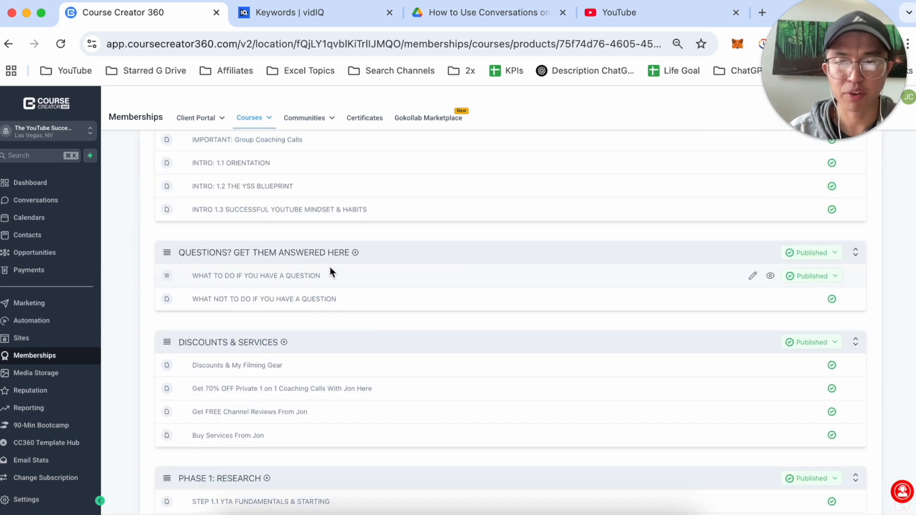
scroll(331, 260, "down", 3)
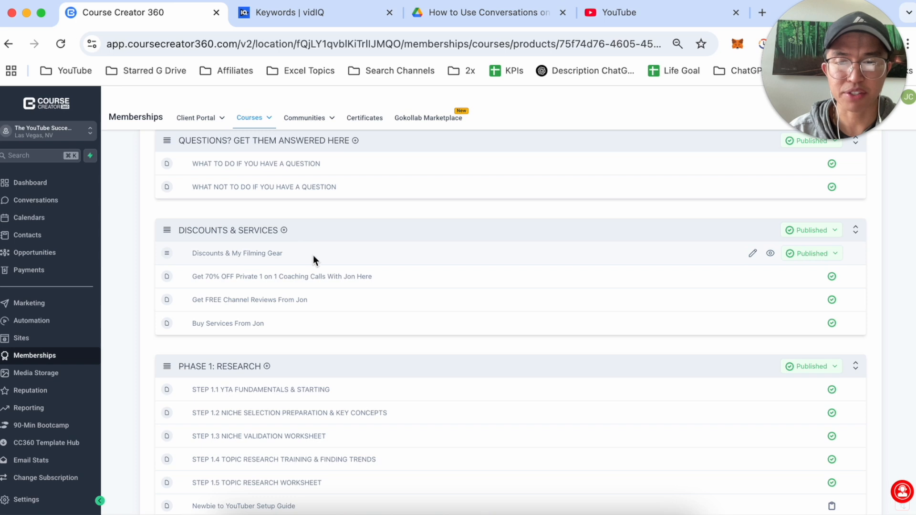
scroll(313, 255, "down", 3)
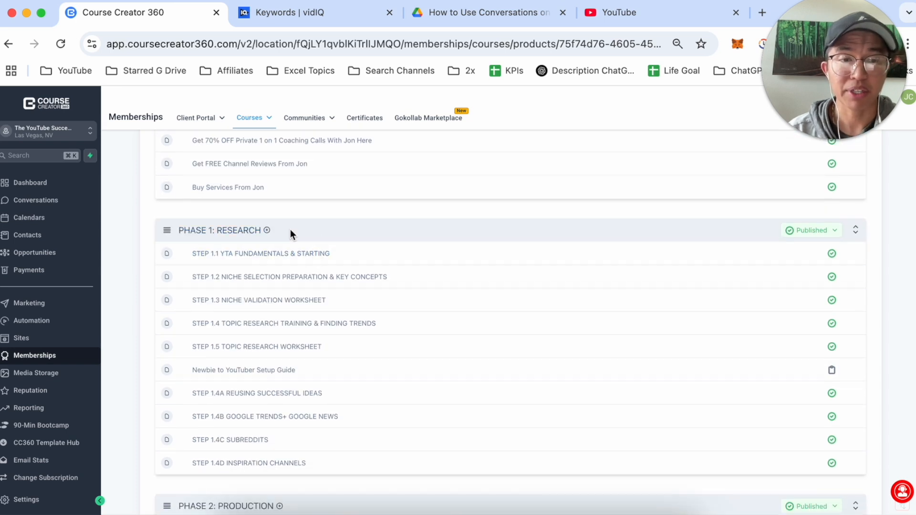
scroll(290, 231, "down", 5)
scroll(249, 299, "down", 5)
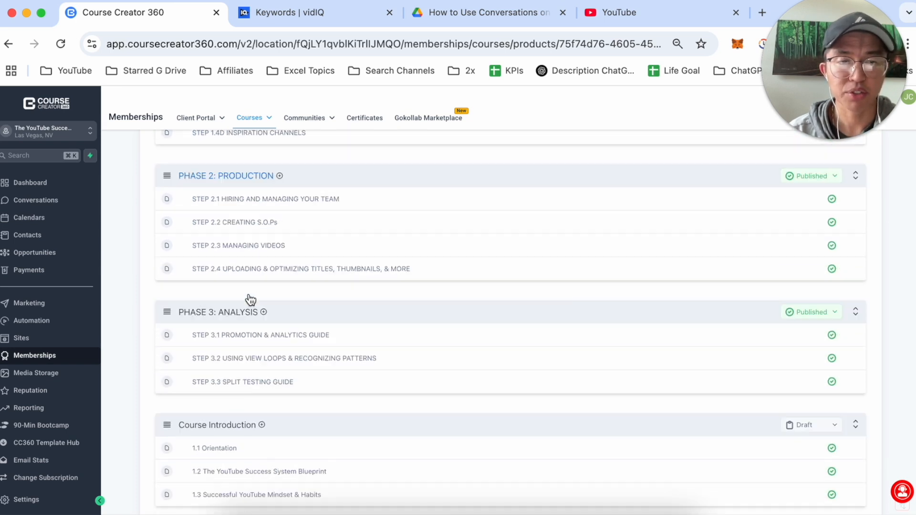
scroll(284, 227, "up", 15)
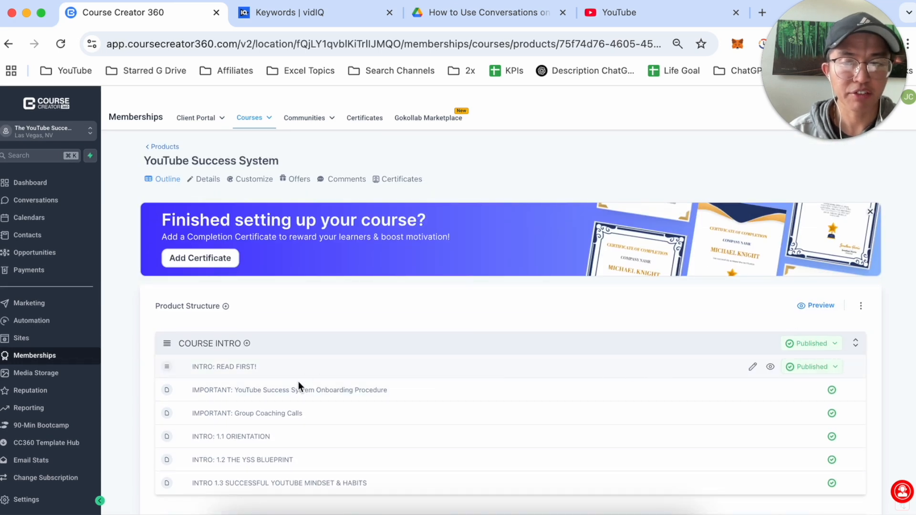
scroll(299, 382, "down", 10)
scroll(286, 411, "up", 9)
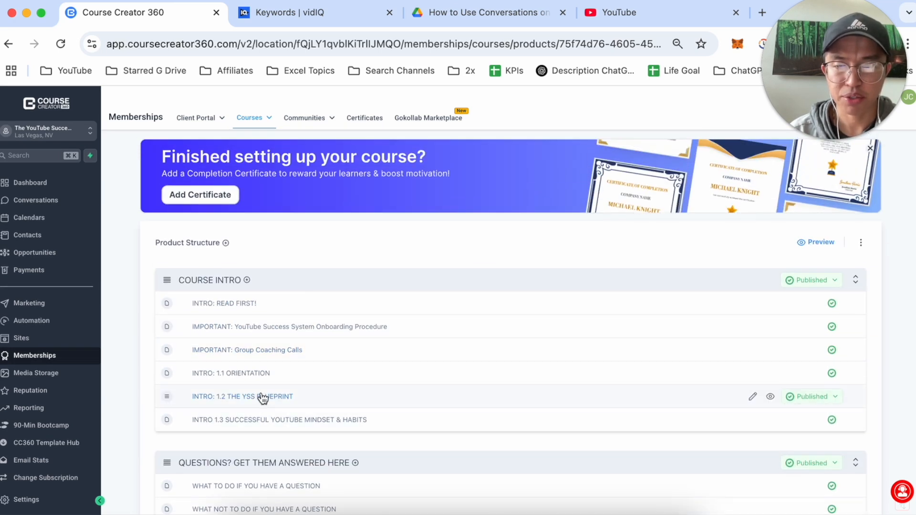
Preview the "INTRO: 1.2 THE YSS BLUEPRINT" lesson and examine its video, lesson list, attached file and instructor section
left_click(771, 397)
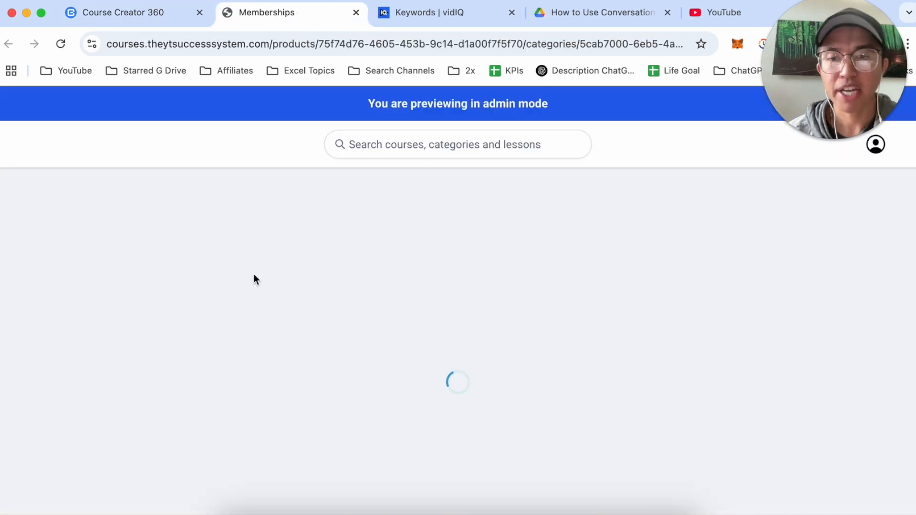
scroll(315, 337, "down", 3)
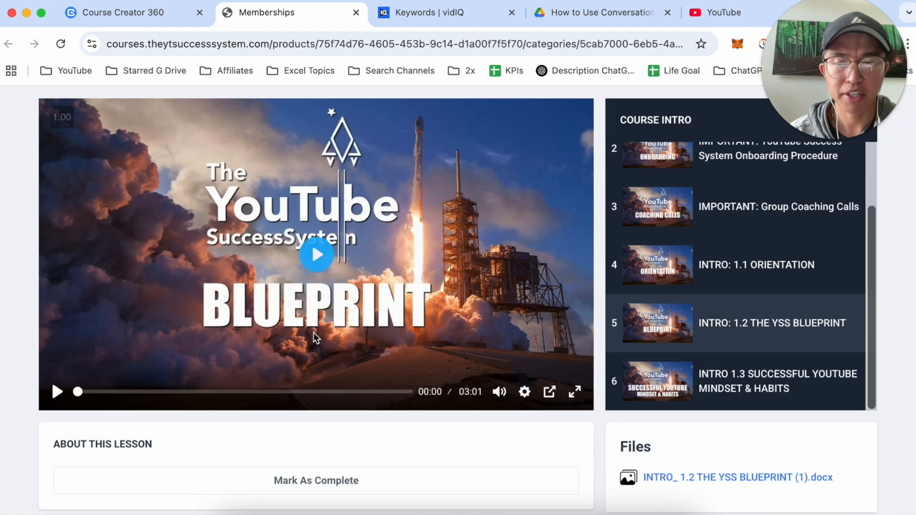
scroll(315, 336, "down", 3)
scroll(317, 334, "up", 4)
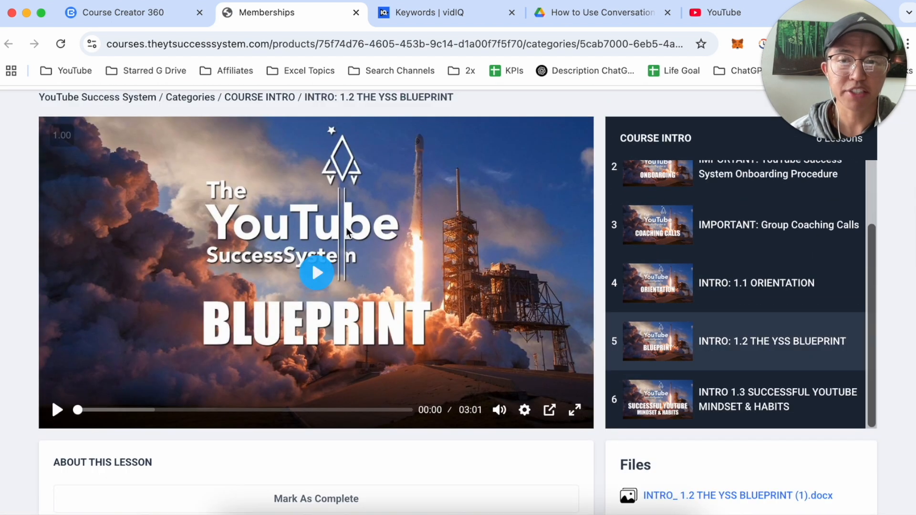
scroll(347, 233, "down", 5)
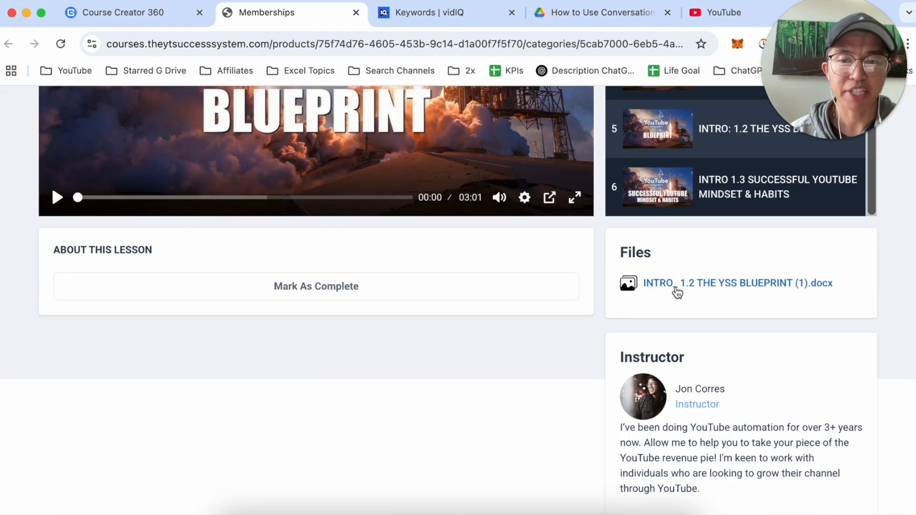
scroll(682, 289, "up", 3)
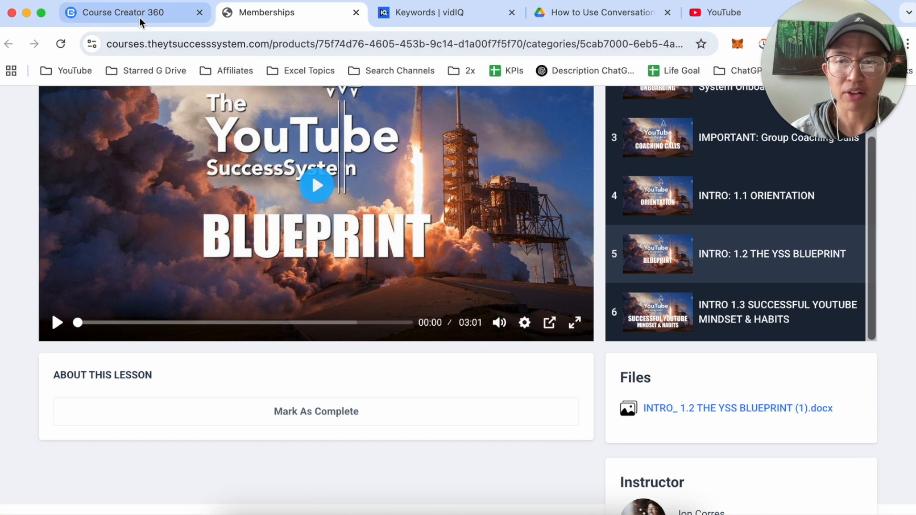
Switch back to Course Creator 360 and review the video, thumbnail, post details and attached files of the "INTRO: 1.2 THE YSS BLUEPRINT" lesson
left_click(140, 19)
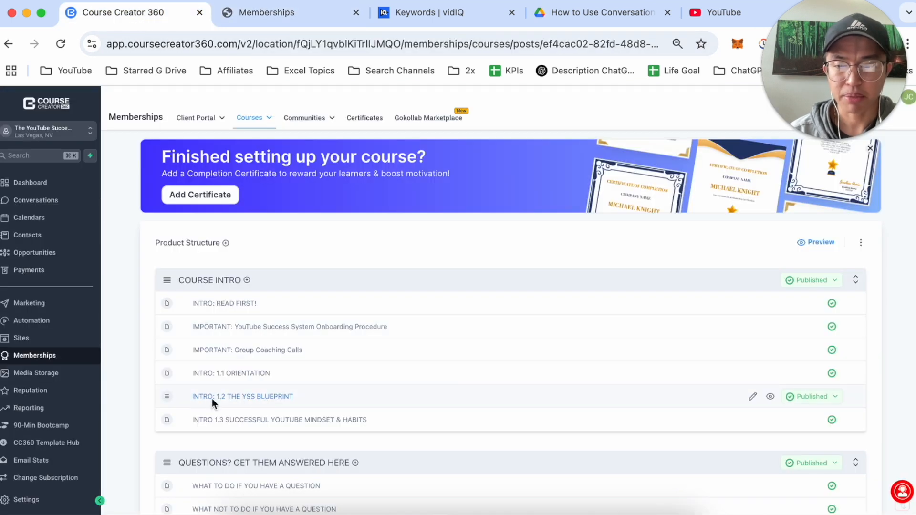
left_click(213, 401)
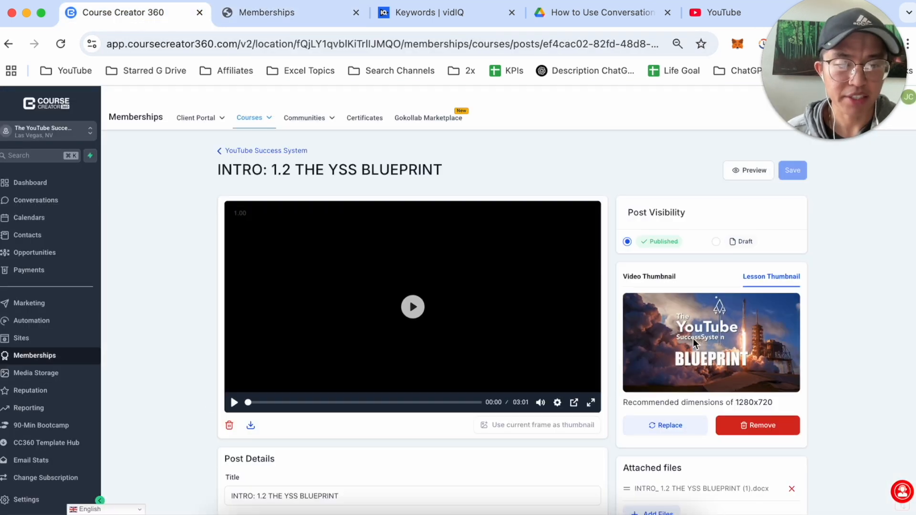
scroll(451, 297, "down", 4)
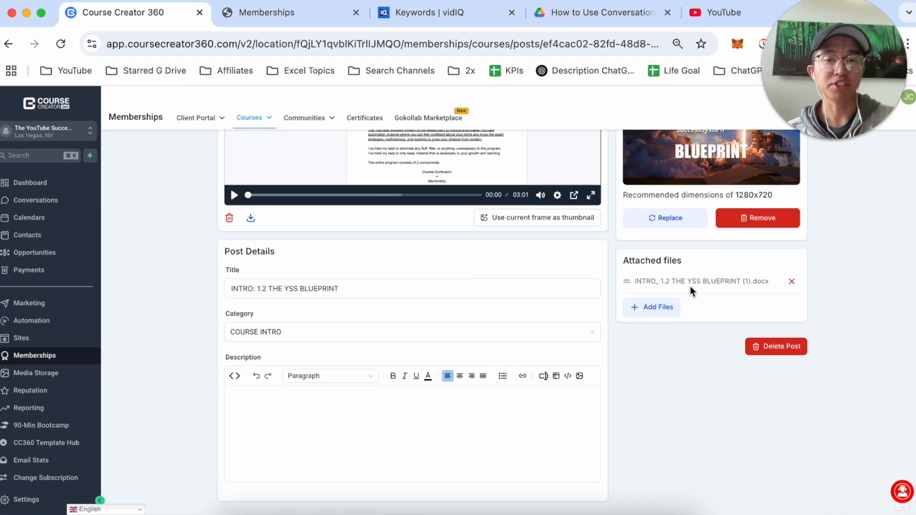
scroll(690, 287, "up", 4)
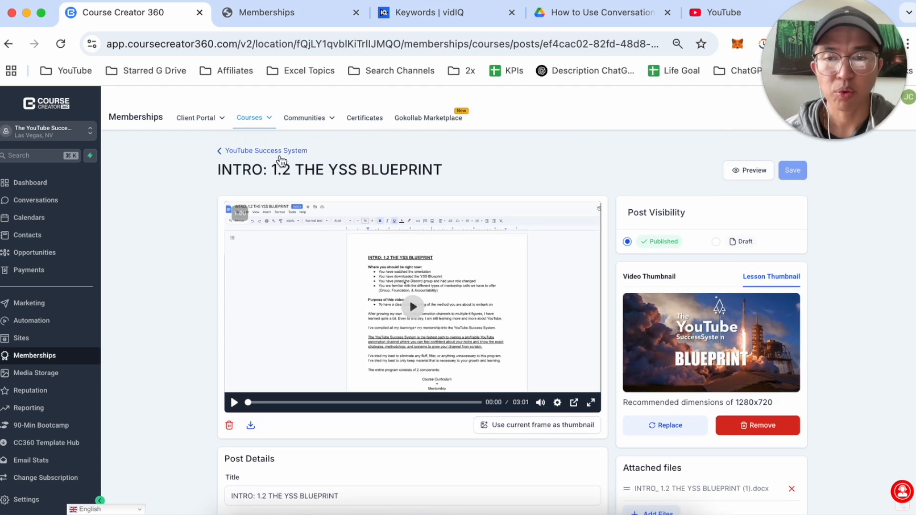
Go to the theme choices of the YouTube Success System product and preview the Classic theme
left_click(278, 152)
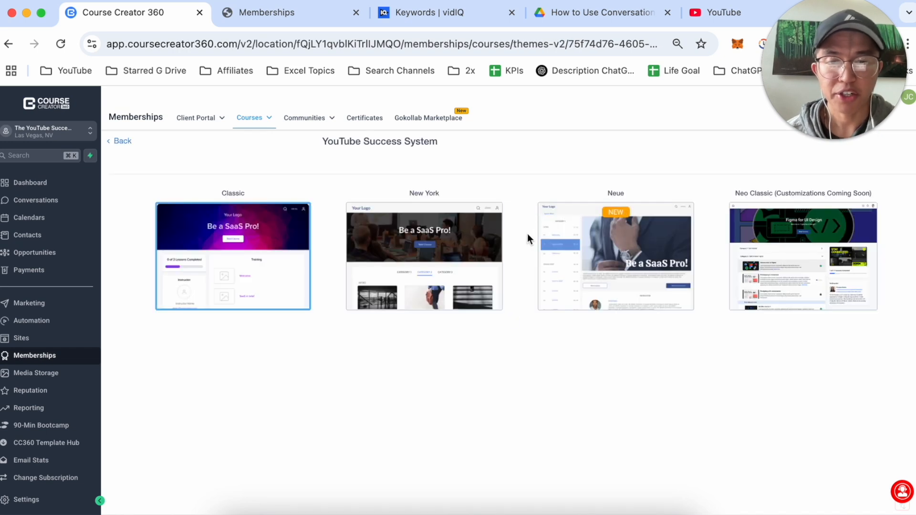
mouse_move(753, 219)
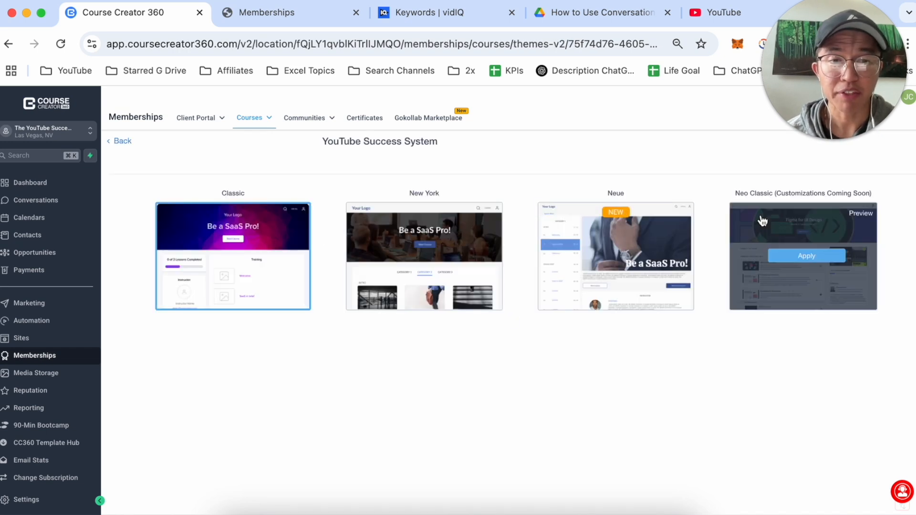
left_click(282, 216)
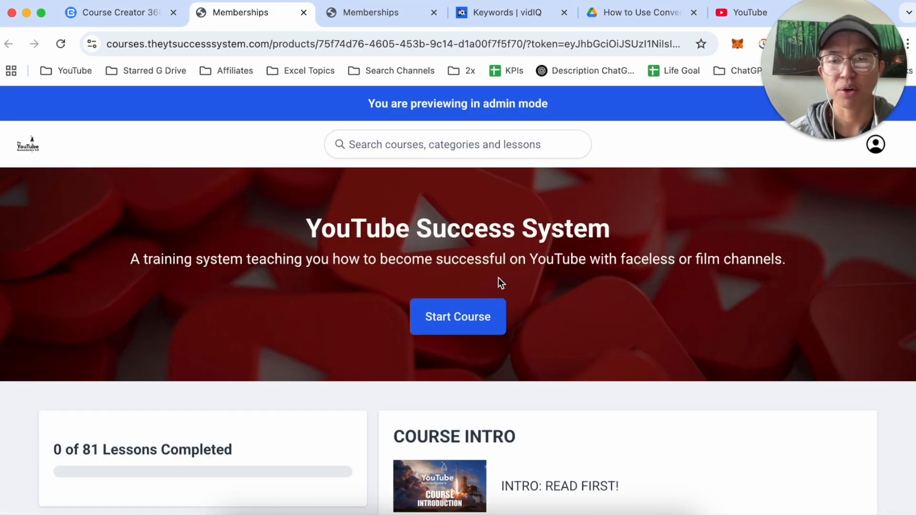
Examine the Classic theme's course page, including its instructor section and the categories and lesson lists through THE ADVANCED PHASE
scroll(498, 278, "down", 4)
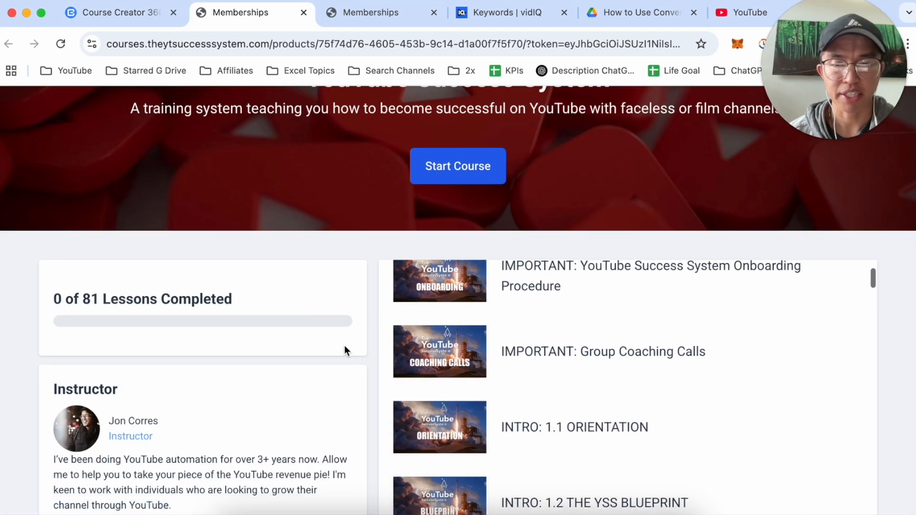
scroll(344, 346, "down", 2)
scroll(345, 345, "down", 15)
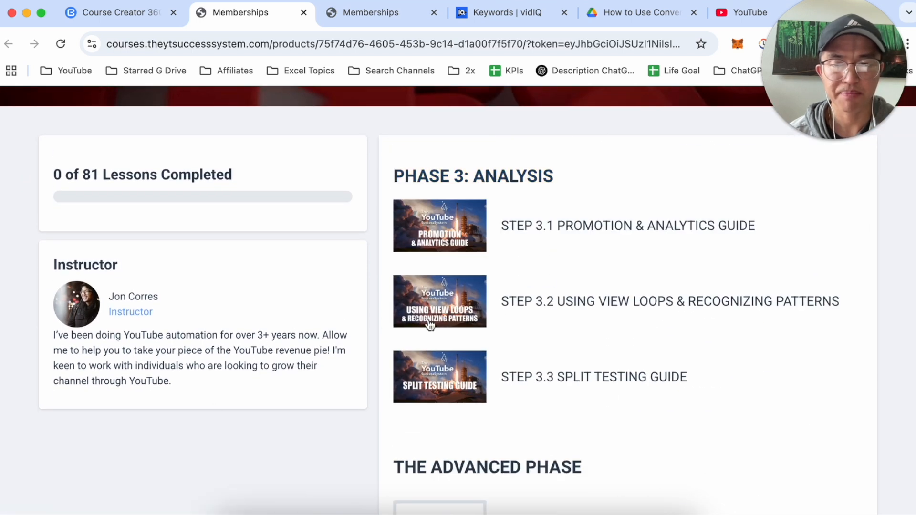
scroll(428, 322, "down", 20)
scroll(434, 375, "down", 15)
scroll(435, 373, "up", 20)
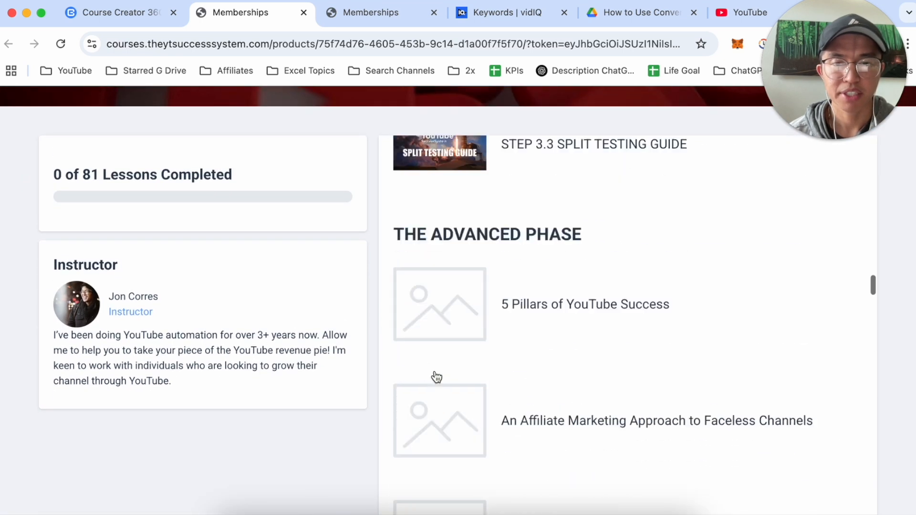
scroll(436, 377, "up", 20)
scroll(435, 375, "down", 8)
scroll(435, 372, "up", 2)
Open the "INTRO: 1.2 THE YSS BLUEPRINT" lesson in the Classic theme preview and examine its layout
left_click(506, 303)
scroll(598, 326, "down", 1)
scroll(597, 325, "down", 5)
scroll(511, 220, "up", 6)
scroll(512, 219, "down", 6)
scroll(511, 220, "up", 6)
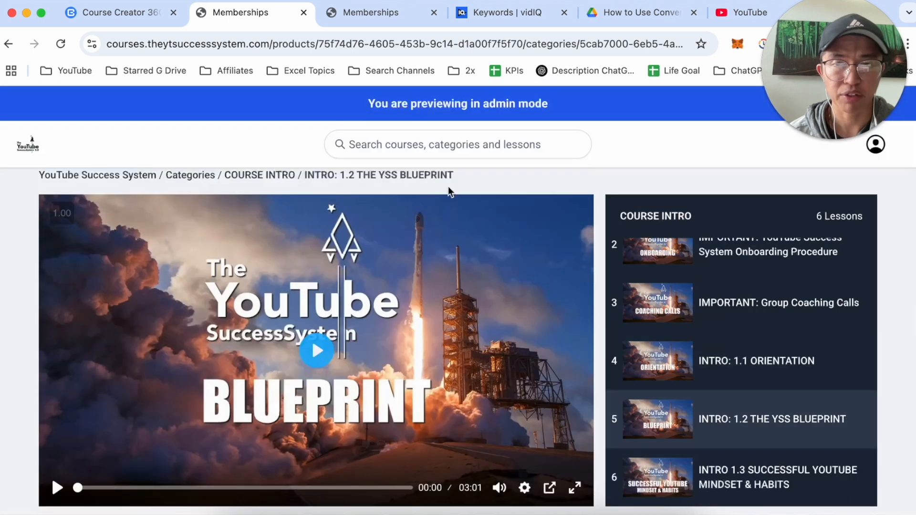
Switch back to Course Creator 360 and preview the Neue theme for the YouTube Success System product
left_click(123, 19)
mouse_move(659, 293)
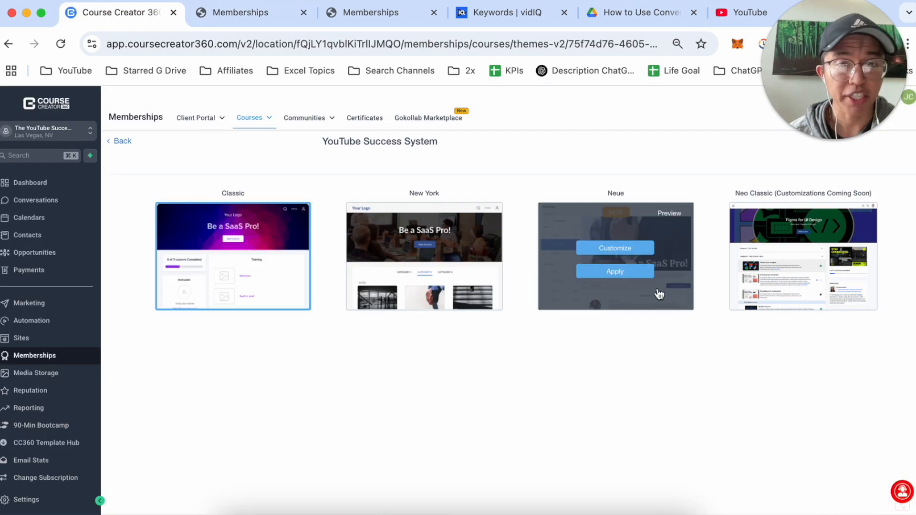
left_click(670, 215)
left_click(379, 12)
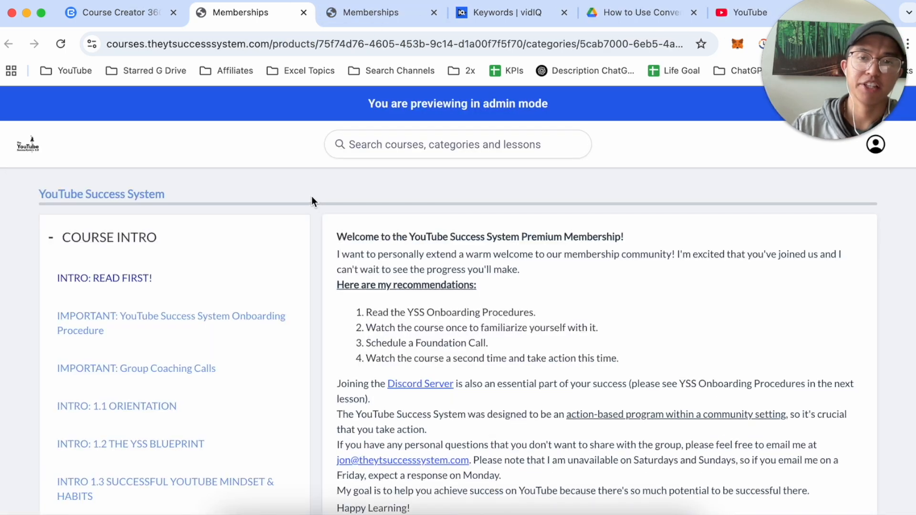
Open "STEP 1.3 NICHE VALIDATION WORKSHEET" under PHASE 1: RESEARCH in the Neue preview and download its attached .docx file
scroll(204, 367, "down", 10)
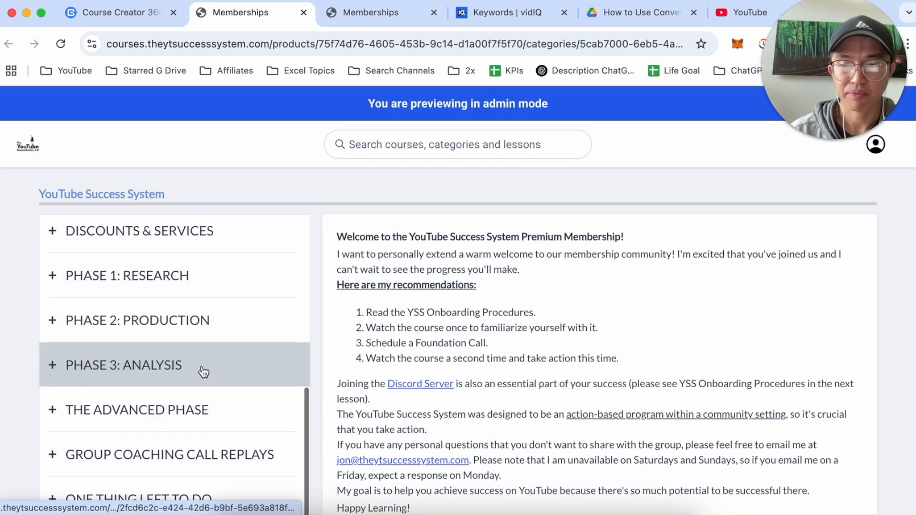
left_click(165, 277)
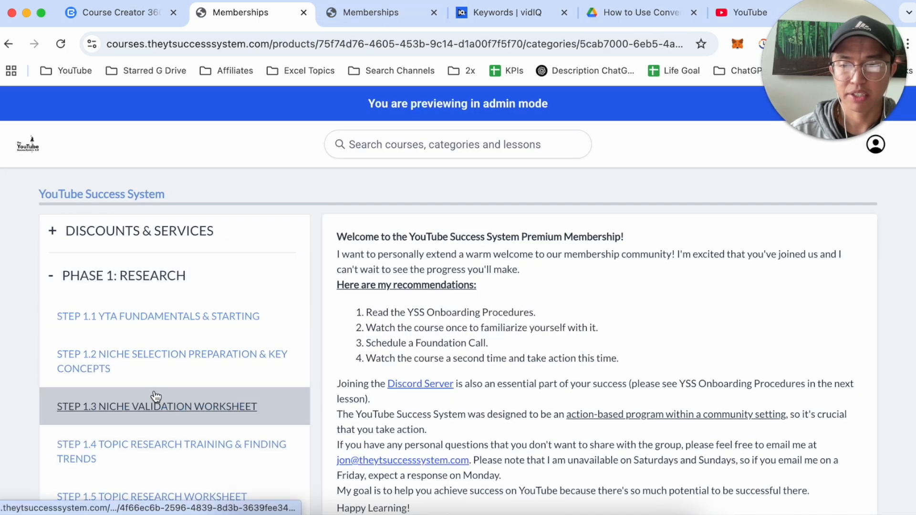
left_click(154, 407)
scroll(452, 355, "down", 5)
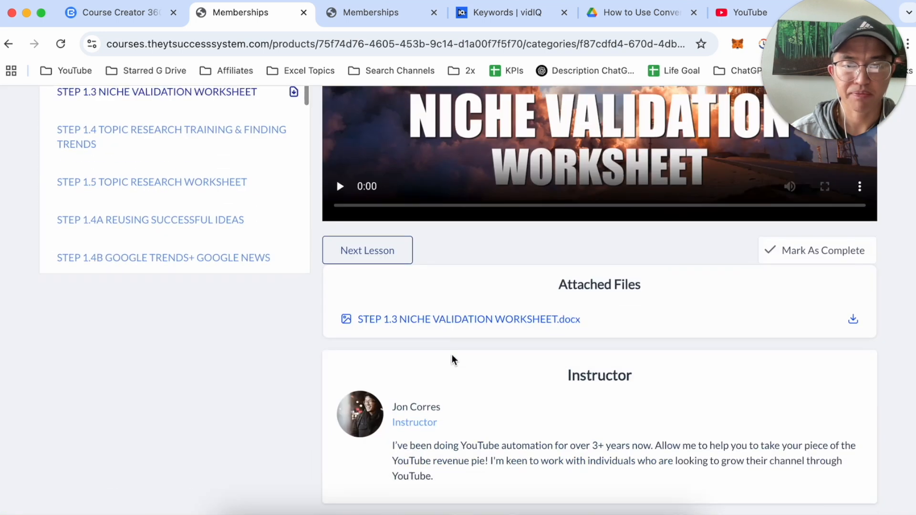
left_click(467, 320)
scroll(477, 322, "up", 3)
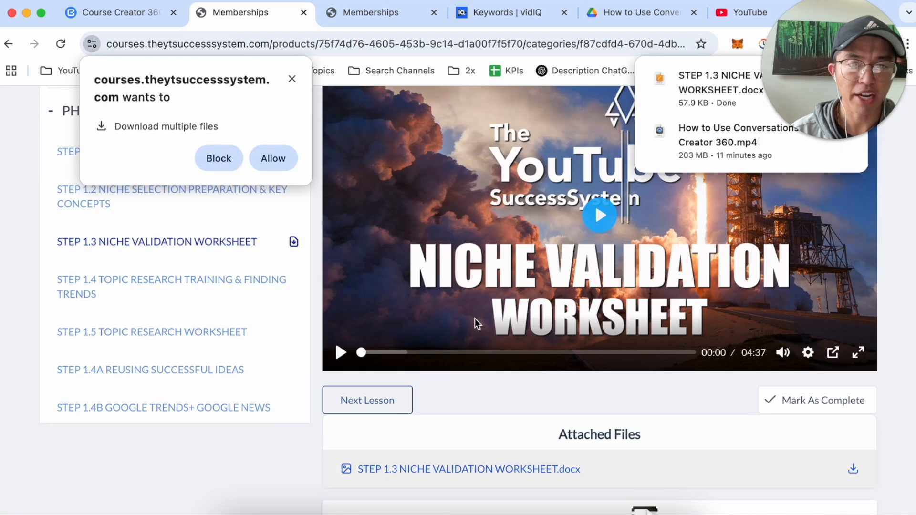
scroll(572, 334, "up", 3)
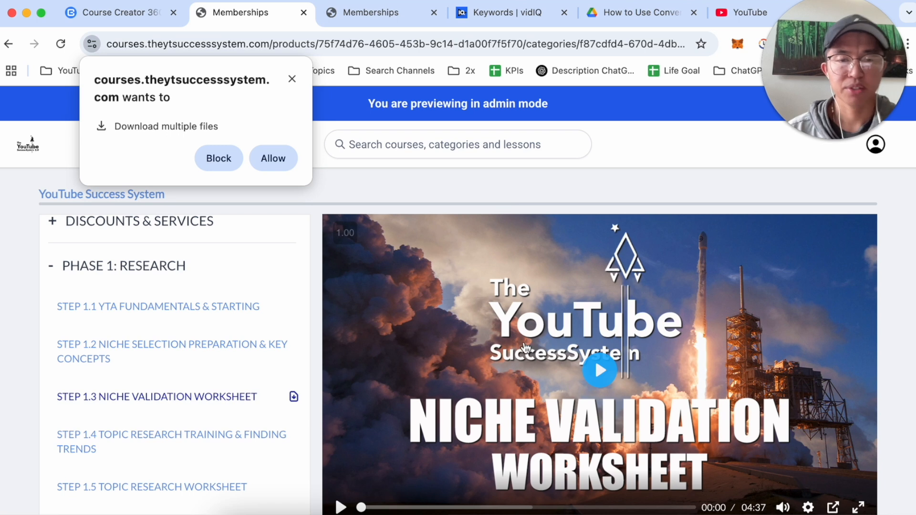
Return to the YouTube Success System outline in Course Creator 360 and review COURSE INTRO's publishing status options and the product's categories
left_click(139, 14)
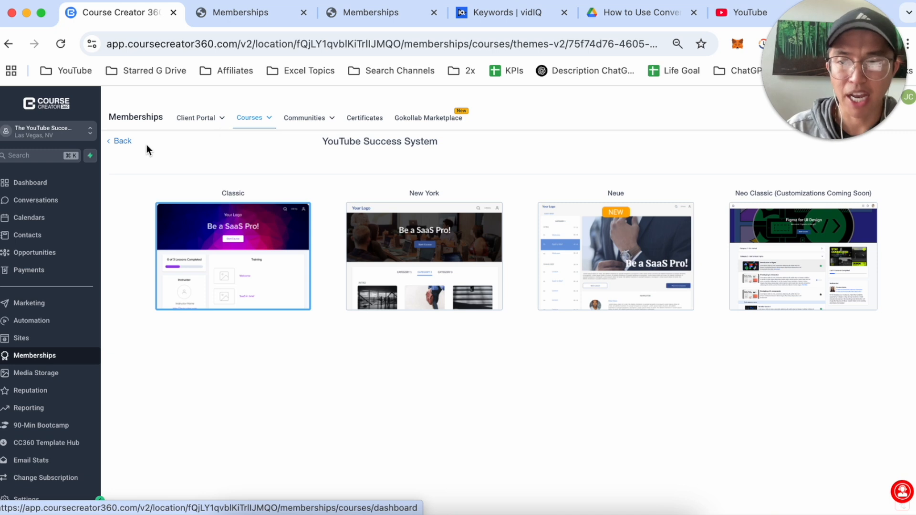
left_click(123, 142)
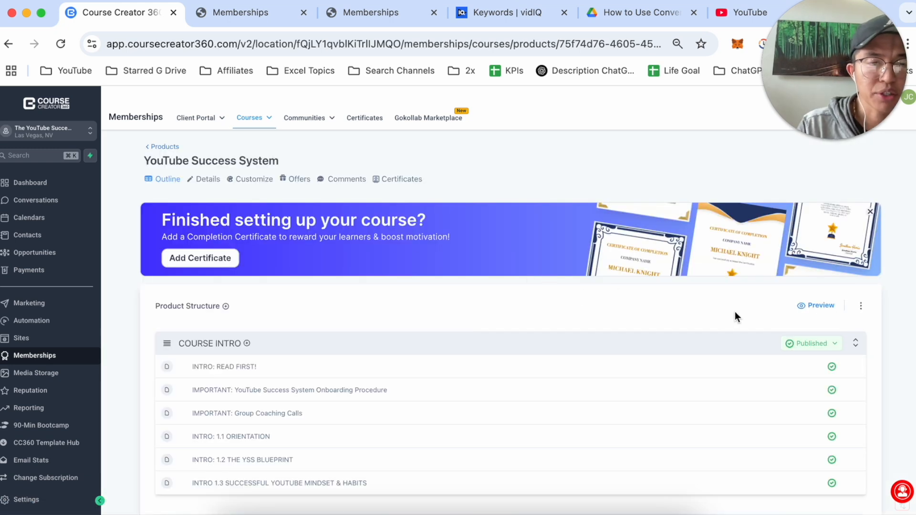
left_click(822, 350)
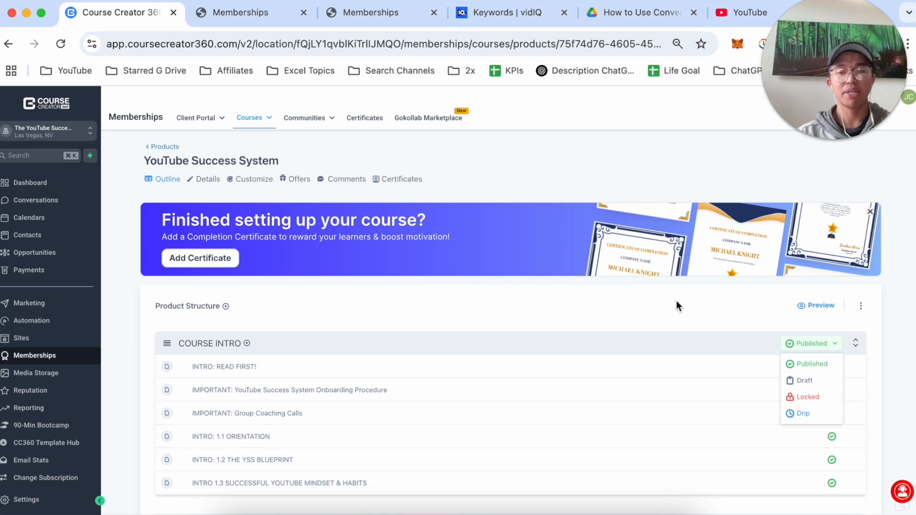
scroll(506, 349, "down", 1)
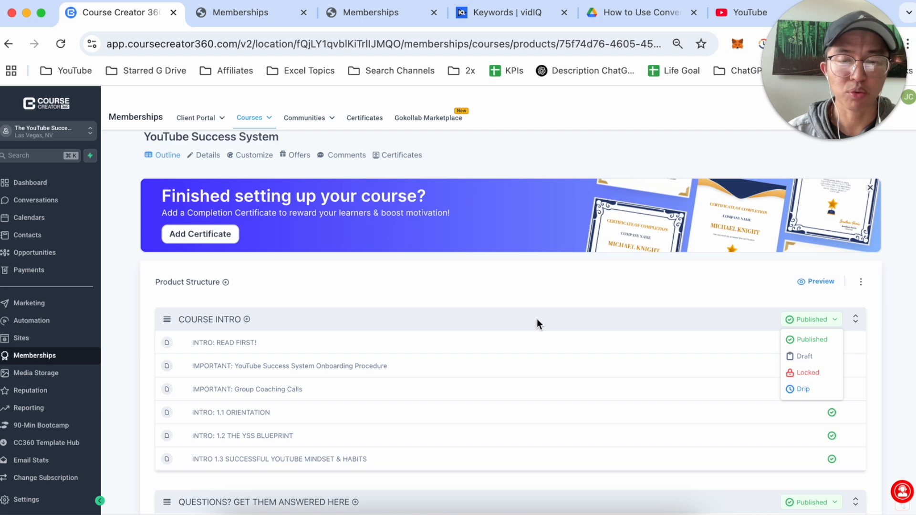
scroll(561, 320, "down", 10)
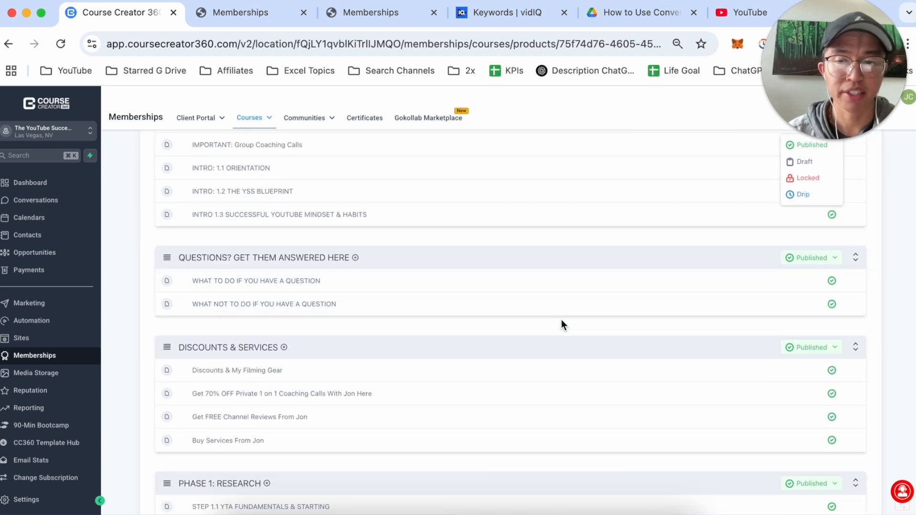
scroll(447, 268, "down", 7)
scroll(442, 328, "down", 13)
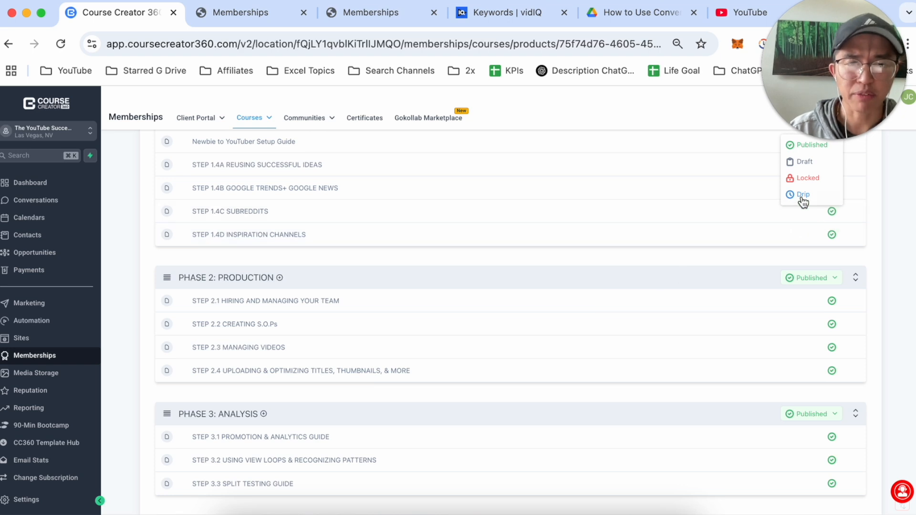
scroll(879, 258, "up", 15)
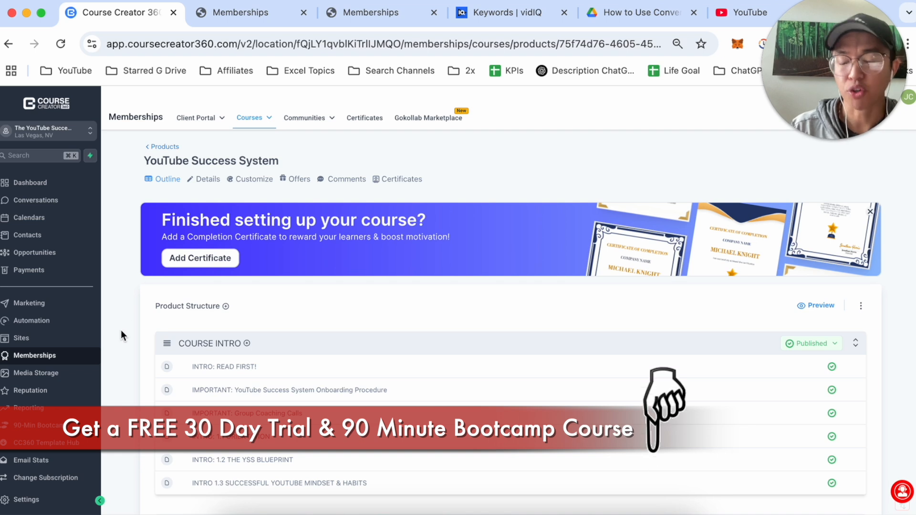
Open the START HERE lesson of the 90-Min Bootcamp and review its video and task checklist
left_click(54, 432)
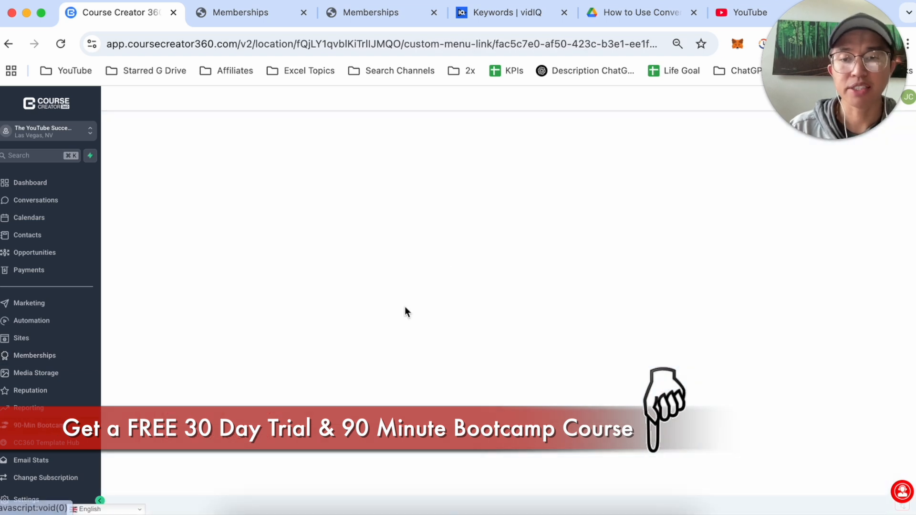
scroll(410, 284, "down", 2)
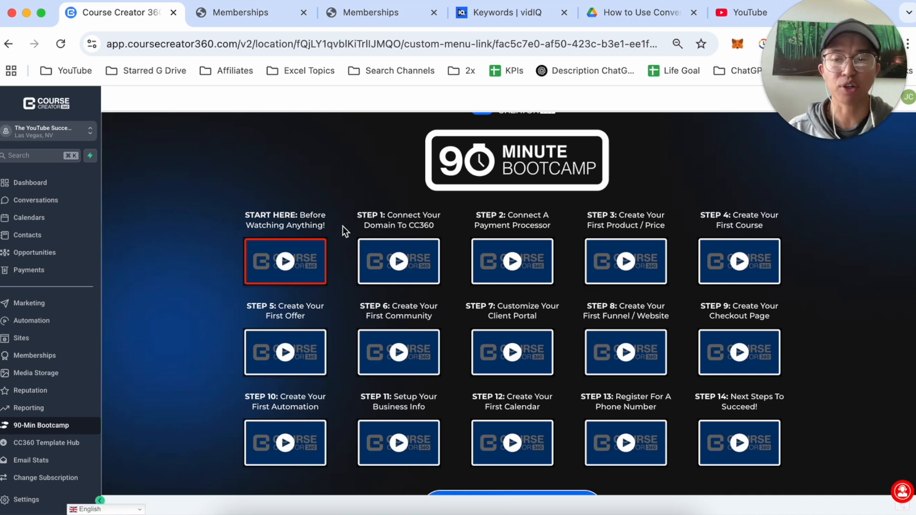
left_click(285, 262)
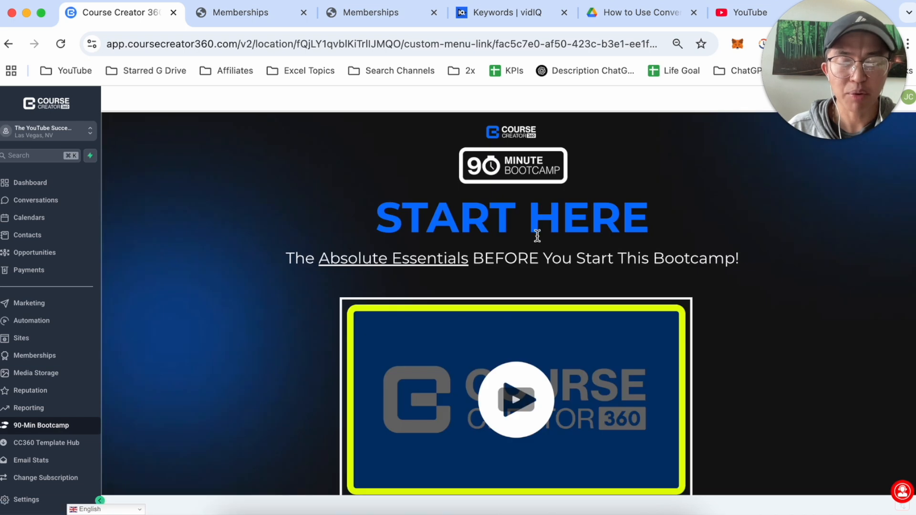
scroll(537, 236, "down", 1)
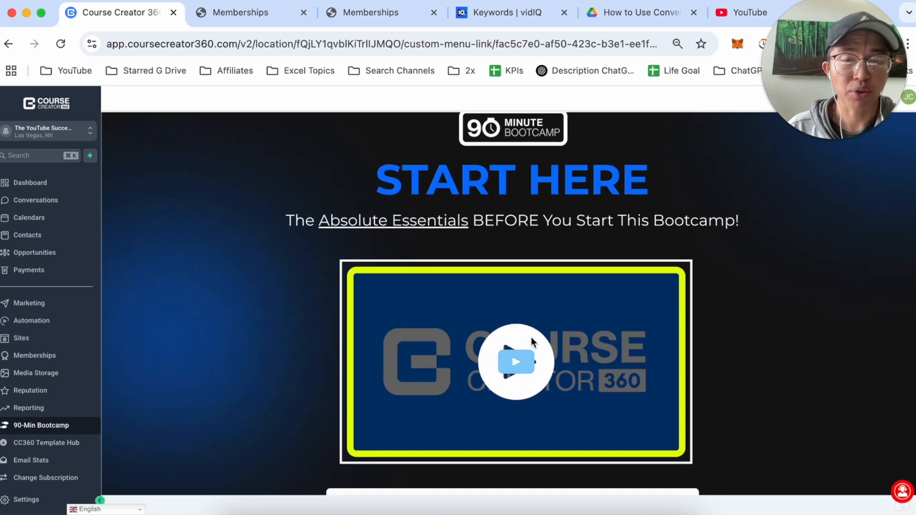
scroll(531, 337, "down", 5)
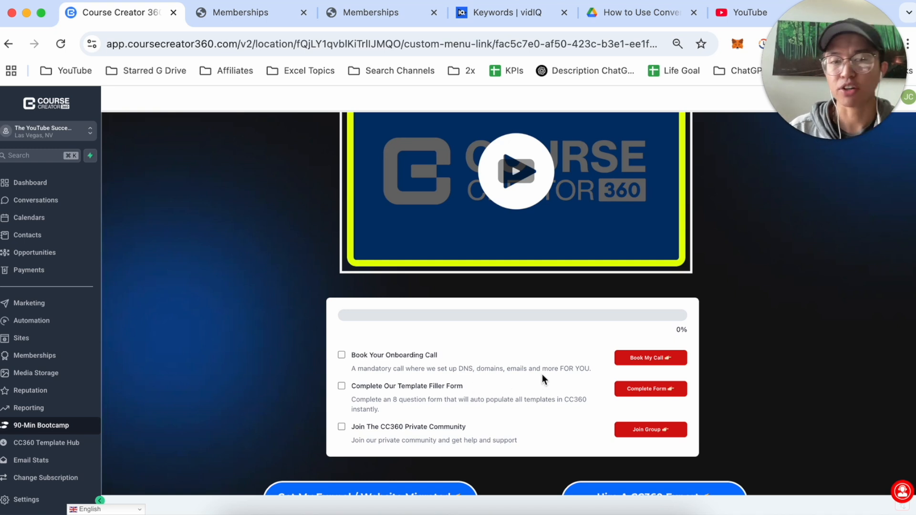
scroll(458, 272, "up", 5)
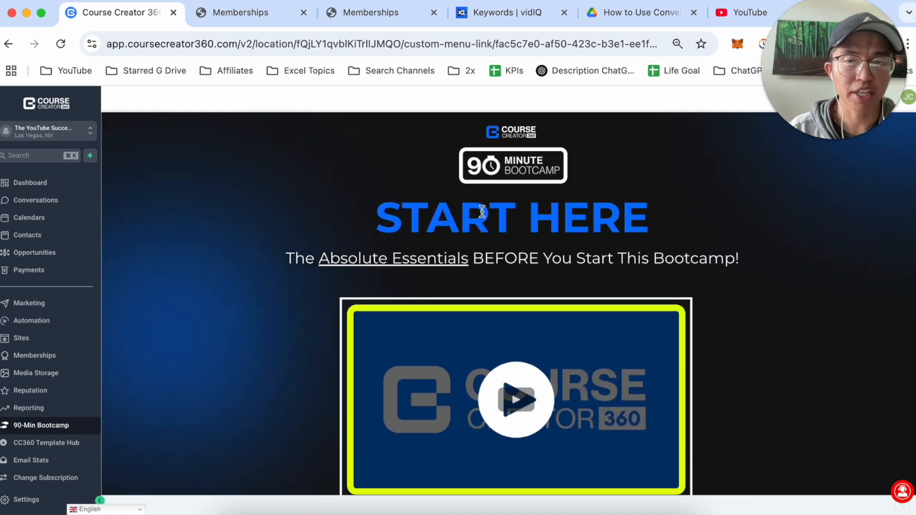
scroll(491, 211, "down", 5)
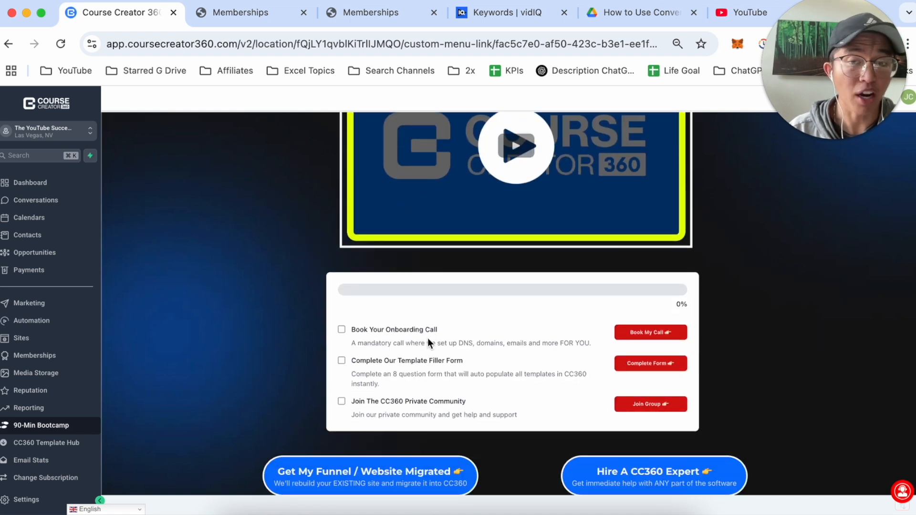
Highlight the onboarding call and template filler form tasks in the START HERE checklist, and return to the bootcamp overview
left_click_drag(352, 328, 591, 357)
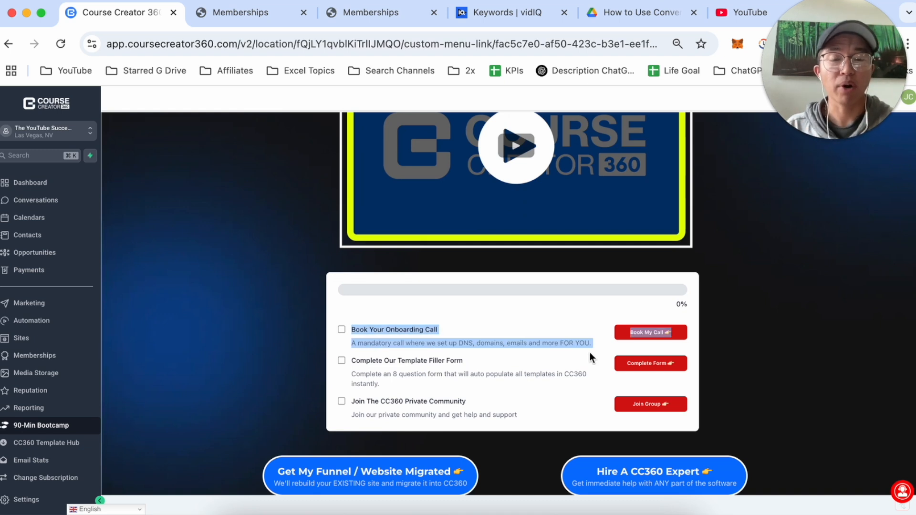
left_click(564, 349)
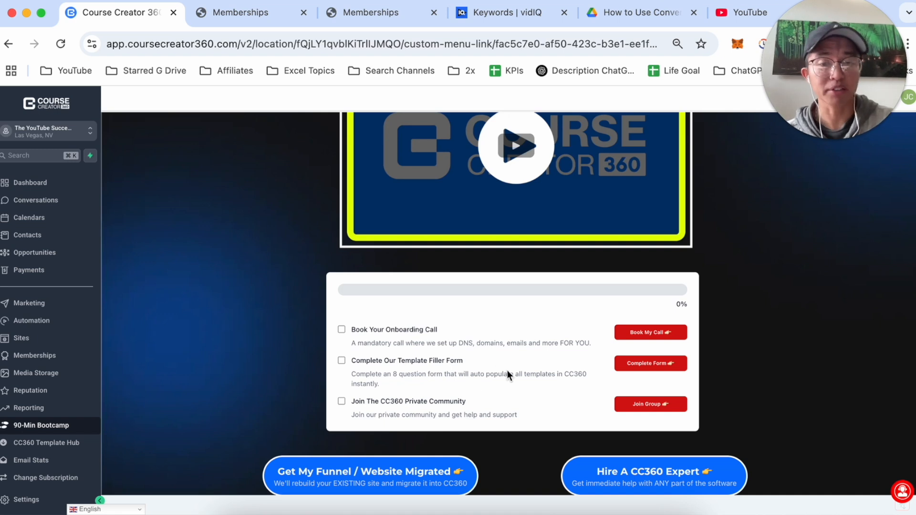
left_click_drag(502, 385, 359, 351)
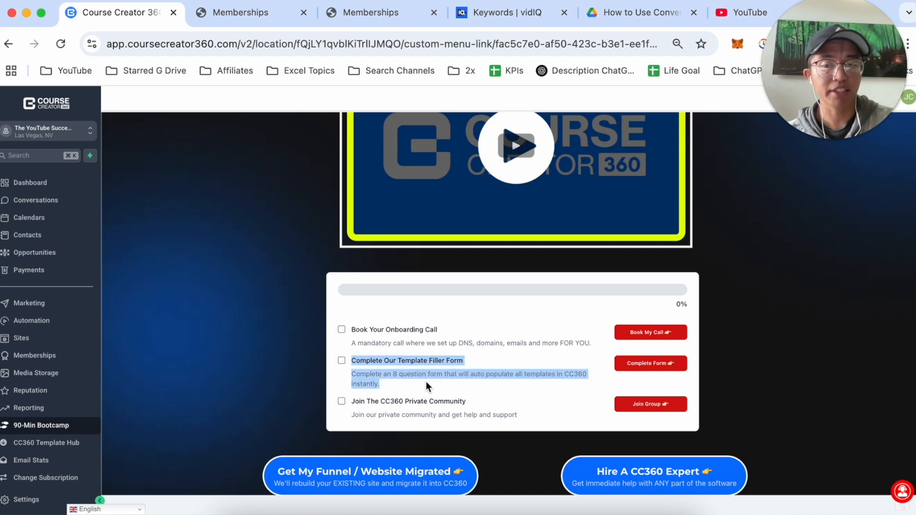
scroll(422, 399, "up", 5)
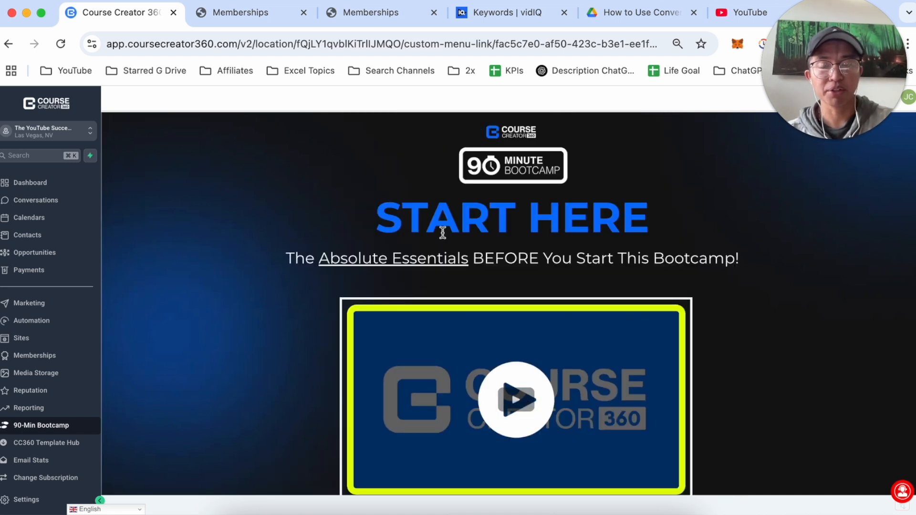
scroll(443, 232, "down", 6)
left_click(419, 381)
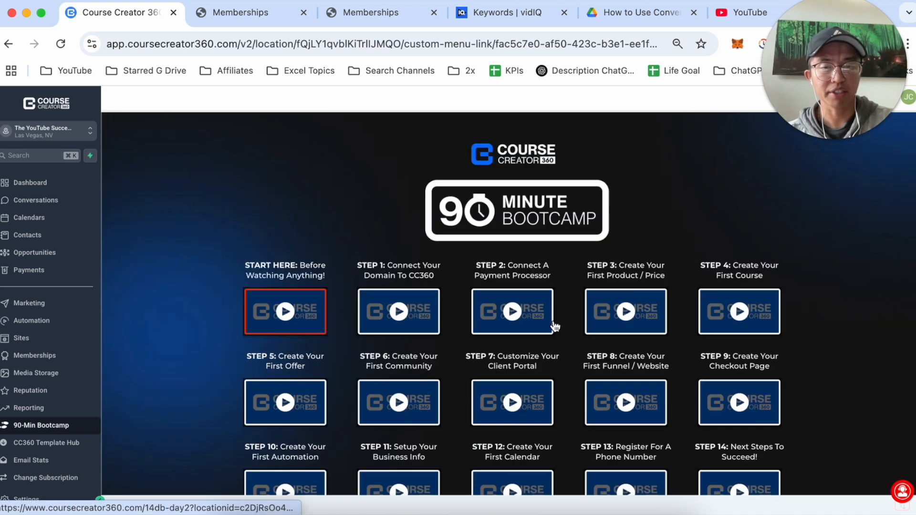
Open bootcamp "STEP 7: Customize Your Client Portal", review its video and checklist, and return to the bootcamp overview
scroll(578, 368, "down", 2)
left_click(507, 348)
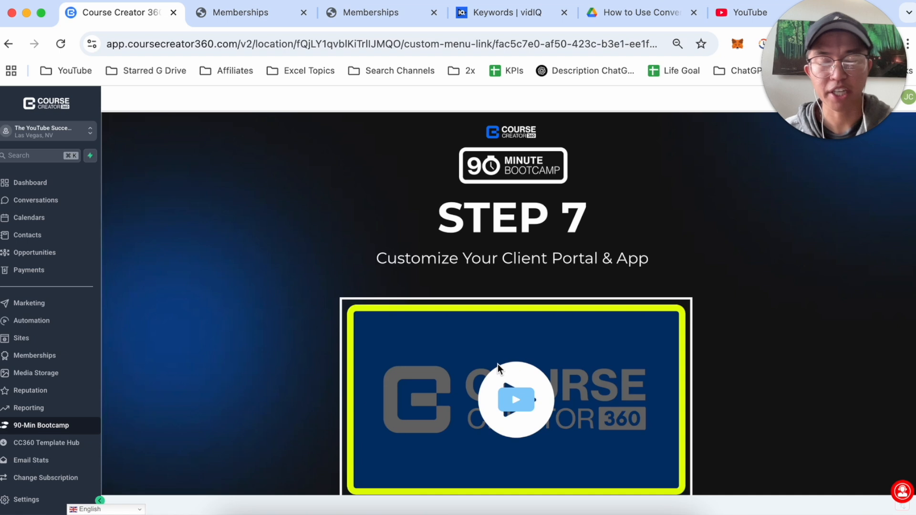
scroll(497, 364, "down", 8)
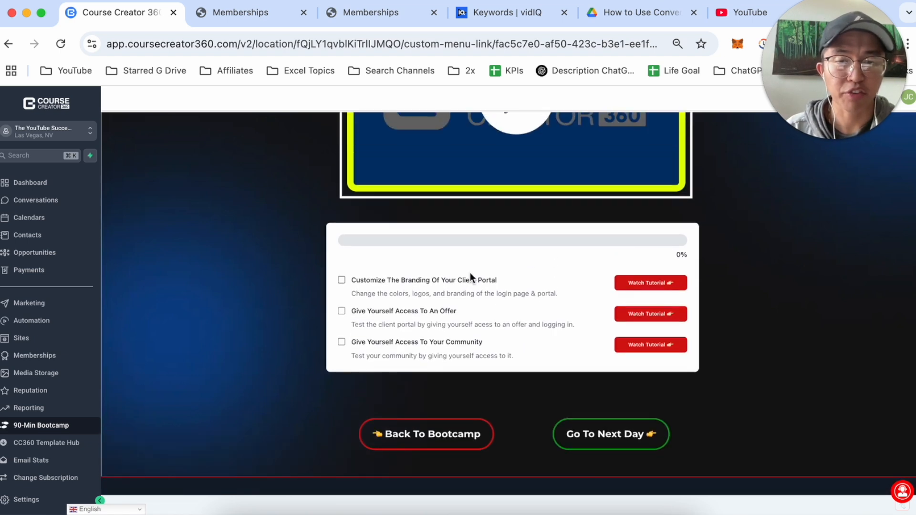
scroll(519, 350, "up", 8)
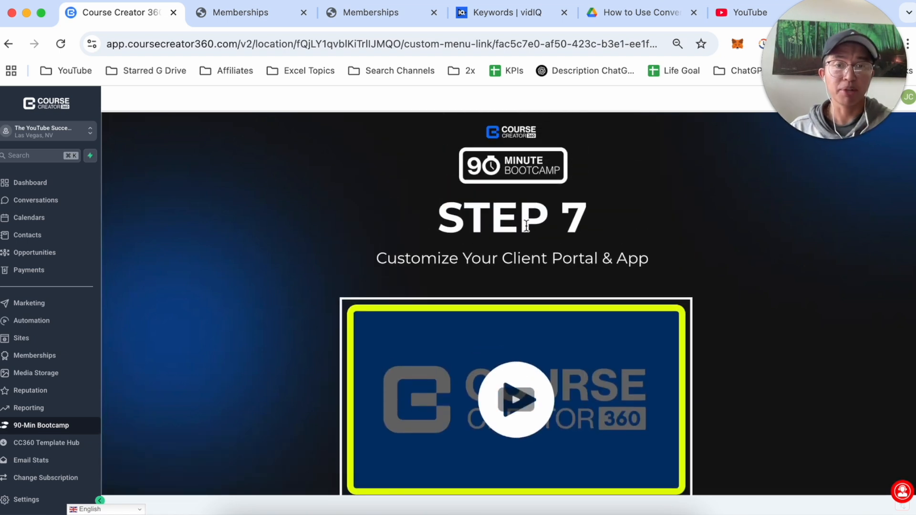
scroll(529, 172, "down", 8)
left_click(450, 388)
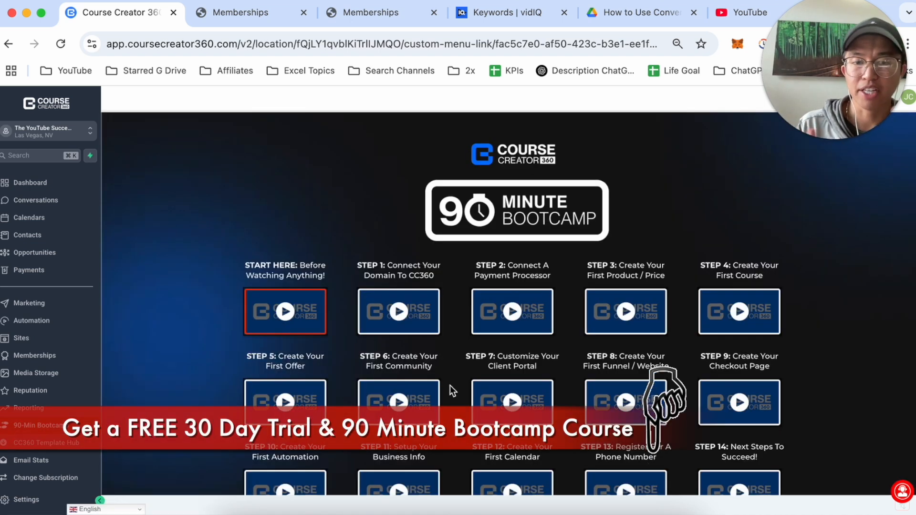